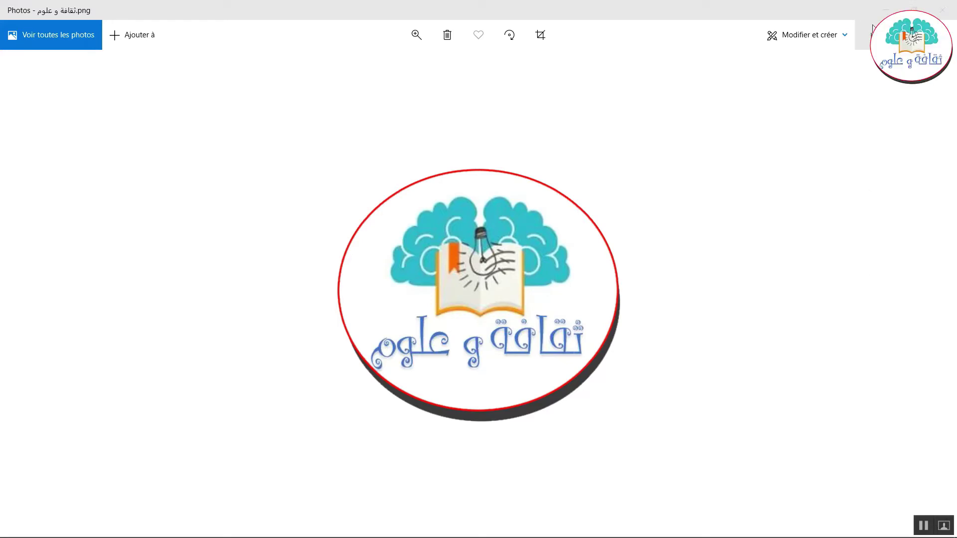
# Minimize the Photos logo window to show the EX7 PDF beside the empty AutoCAD drawing.
pyautogui.click(892, 8)
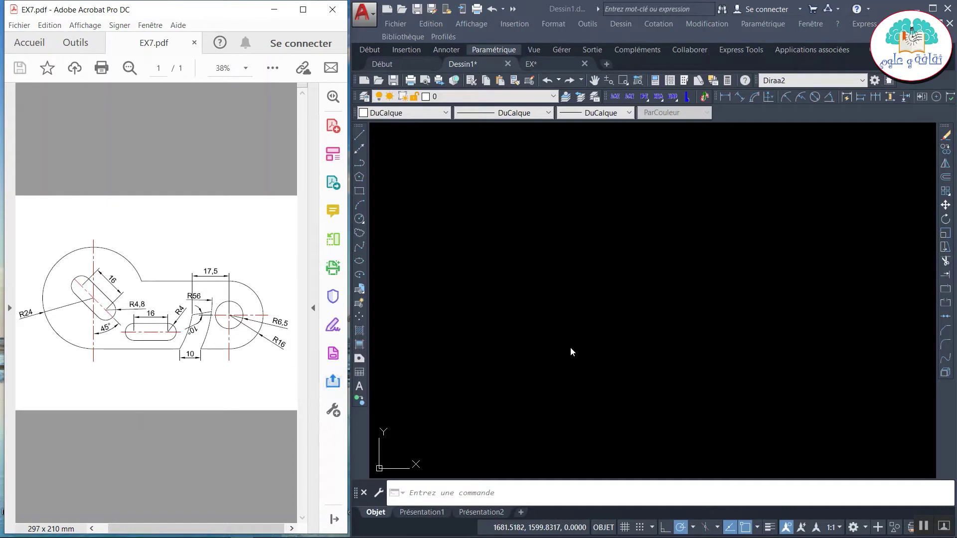
# Draw a radius-24 circle in the AutoCAD drawing.
pyautogui.click(535, 274)
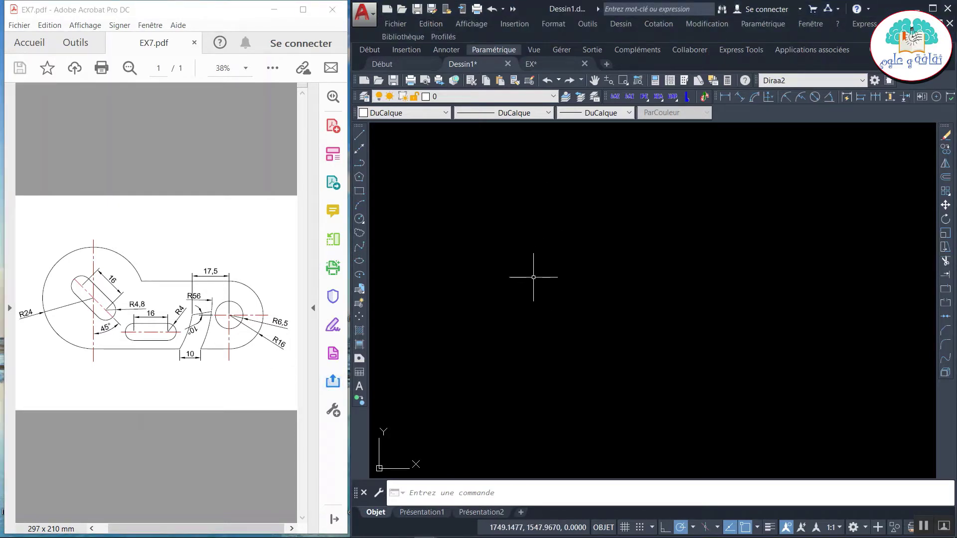
pyautogui.write('c')
pyautogui.press('Return')
pyautogui.click(526, 287)
pyautogui.write('24')
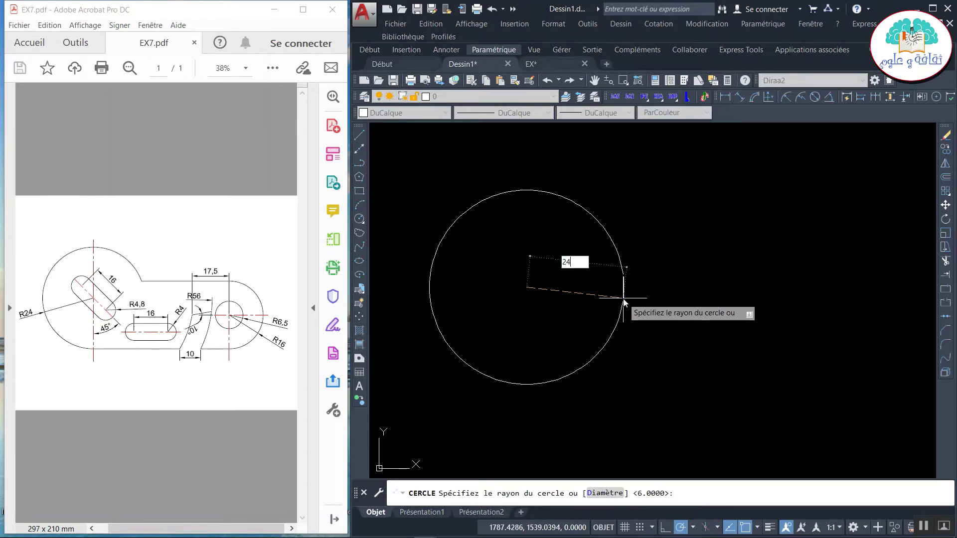
pyautogui.press('Return')
pyautogui.scroll(2, 526, 289)
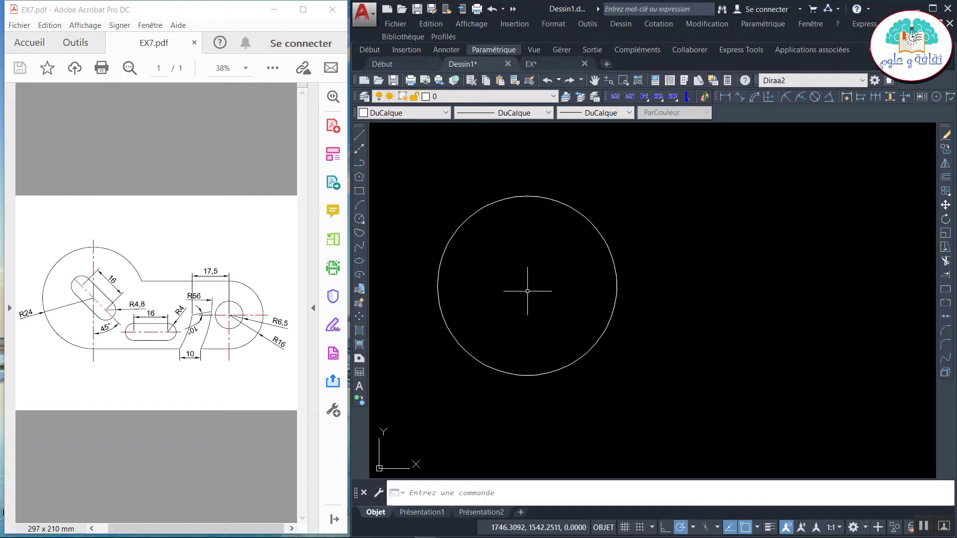
pyautogui.write('L')
# Draw a vertical line through the circle's centre, spanning its top to bottom.
pyautogui.press('Return')
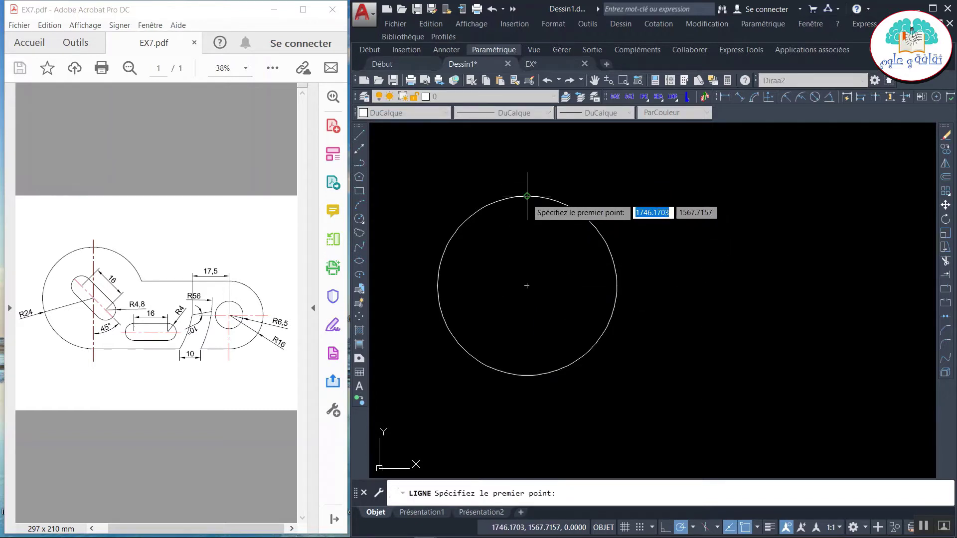
pyautogui.click(527, 251)
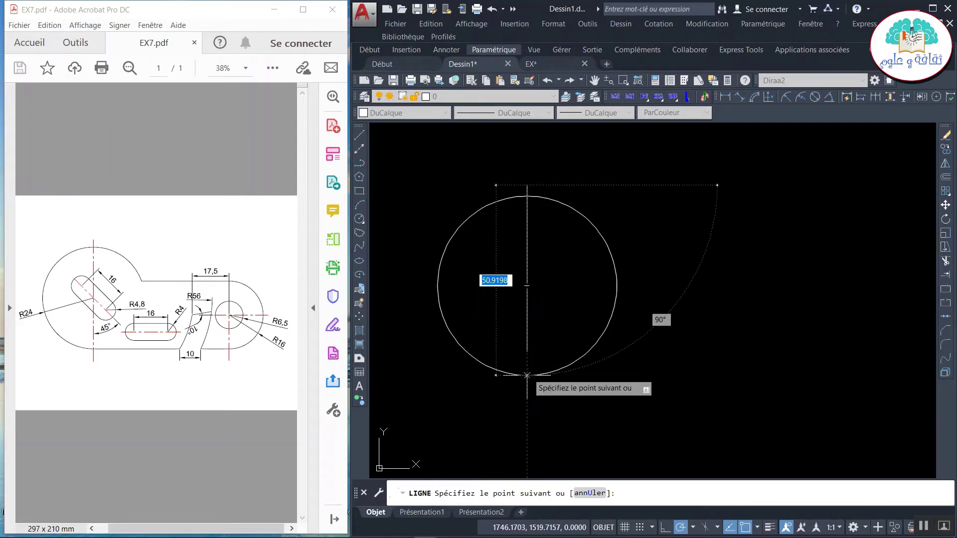
pyautogui.click(526, 376)
pyautogui.press('Return')
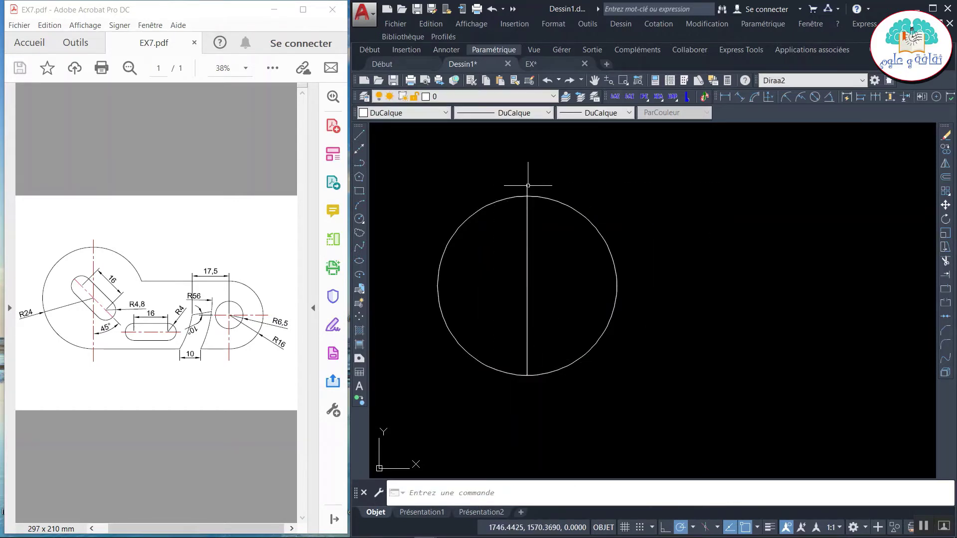
pyautogui.click(521, 180)
pyautogui.click(527, 185)
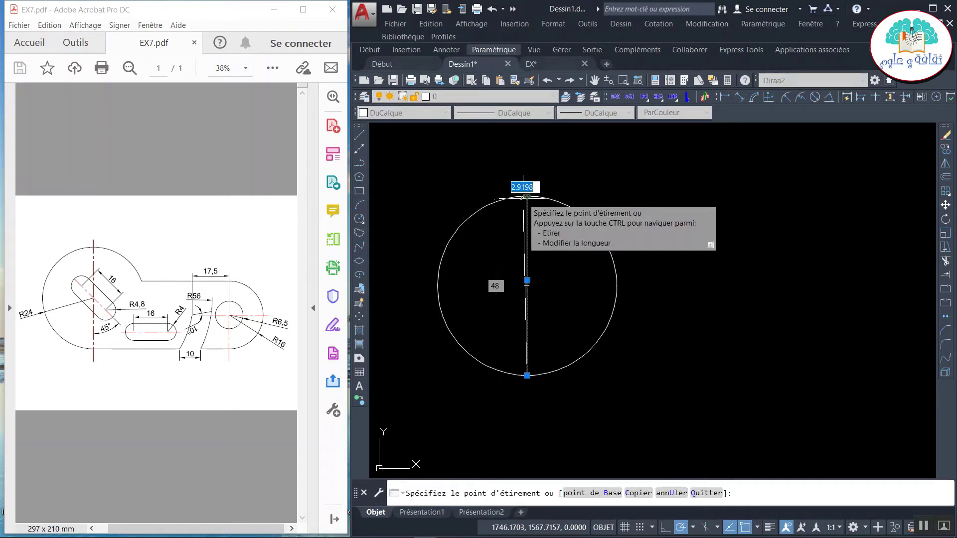
pyautogui.click(523, 197)
pyautogui.press('Escape')
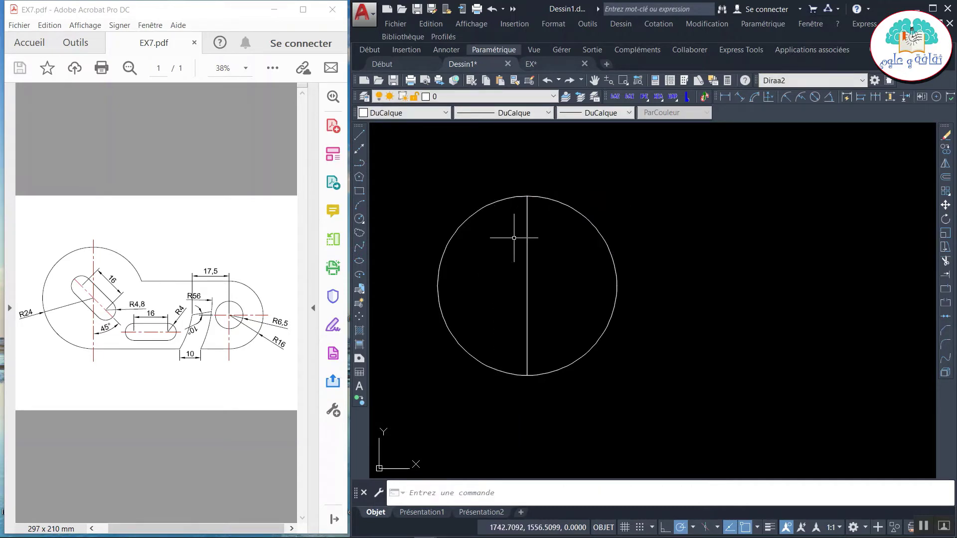
# Draw a horizontal line across the circle edge to edge, then select both lines.
pyautogui.write('l')
pyautogui.press('Return')
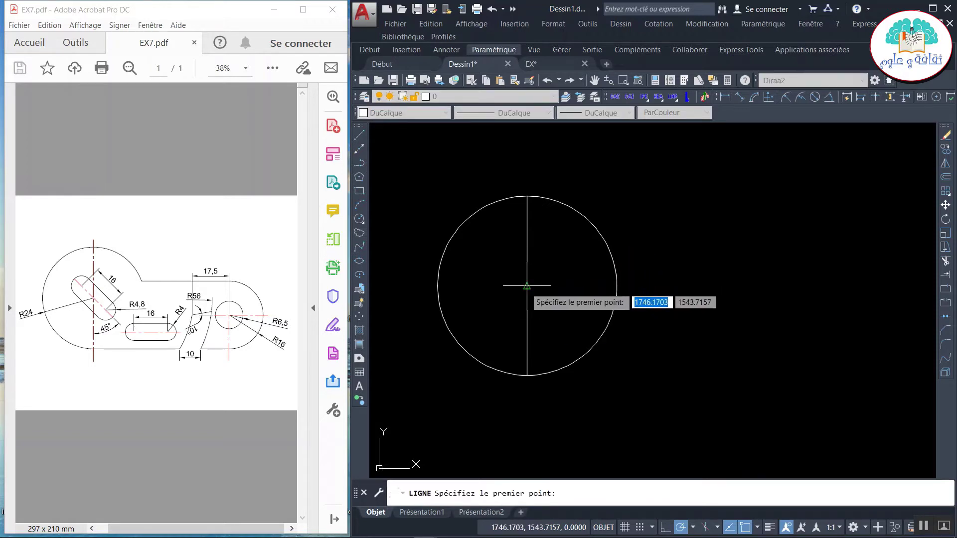
pyautogui.click(617, 285)
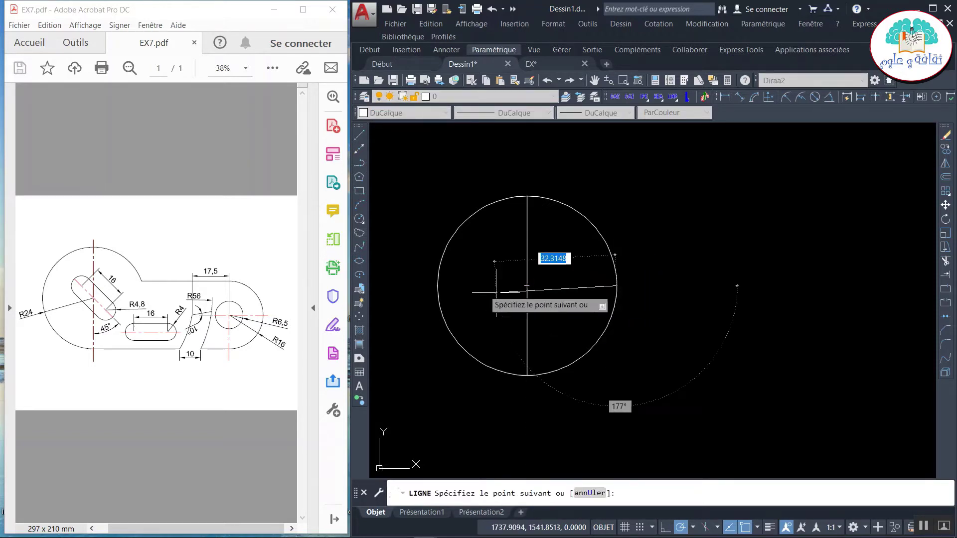
pyautogui.click(437, 285)
pyautogui.press('Return')
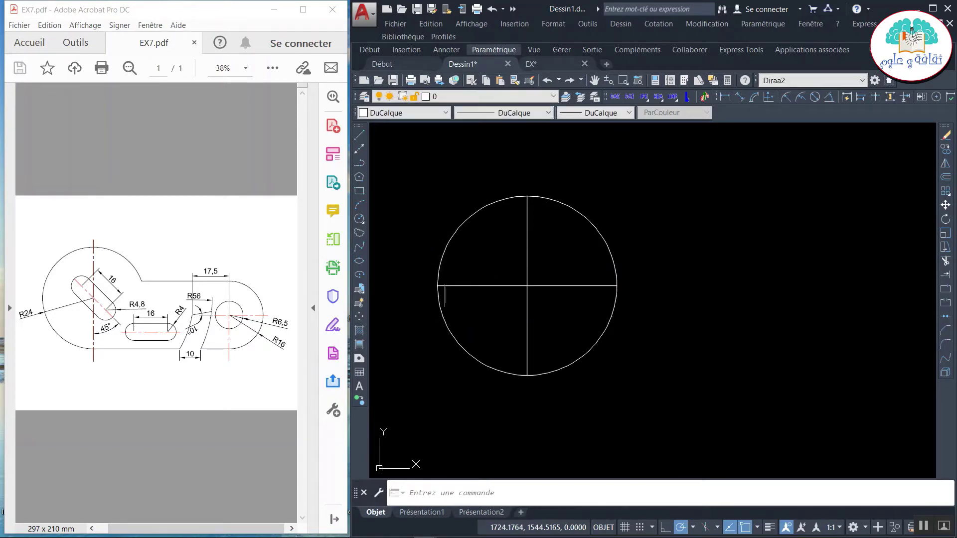
pyautogui.click(543, 263)
pyautogui.click(500, 302)
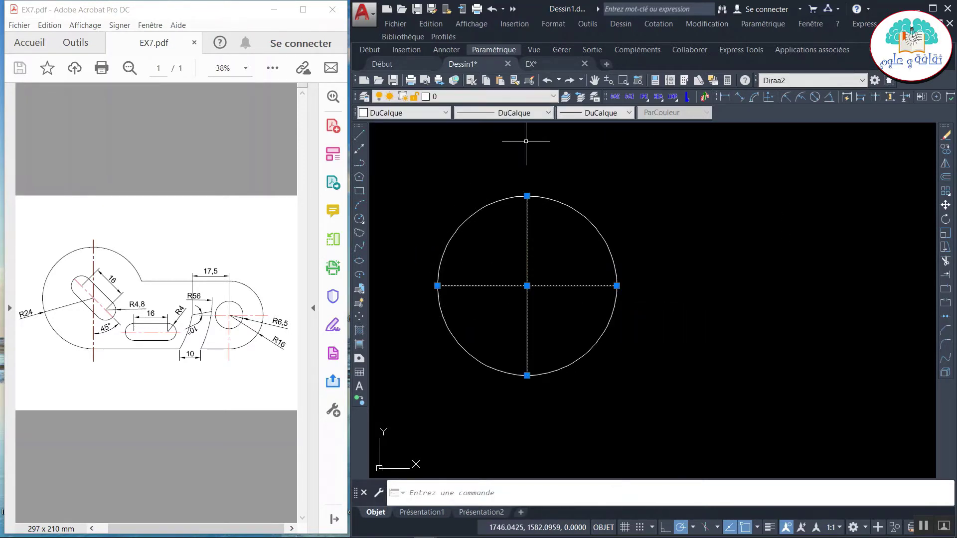
# Give both centre lines the AXES linetype.
pyautogui.click(521, 113)
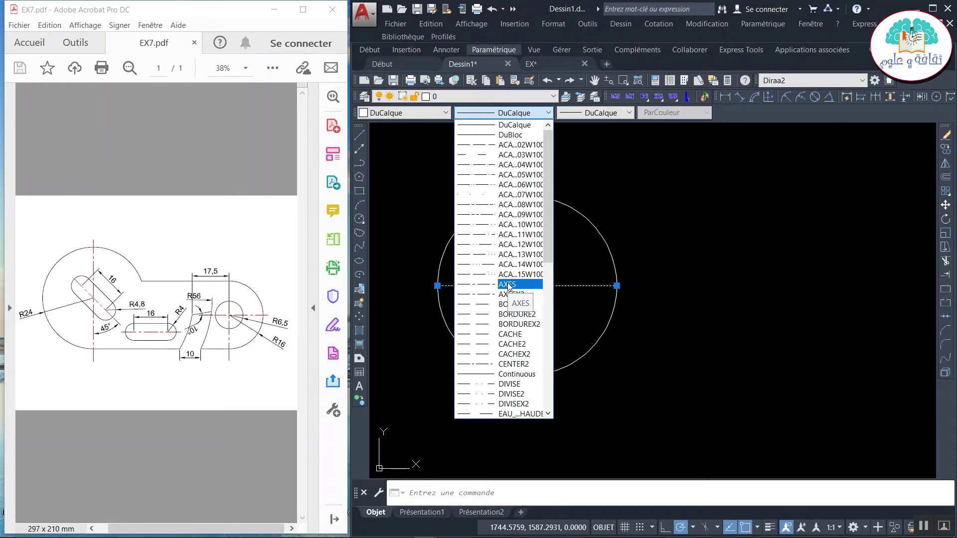
pyautogui.click(508, 285)
pyautogui.press('Escape')
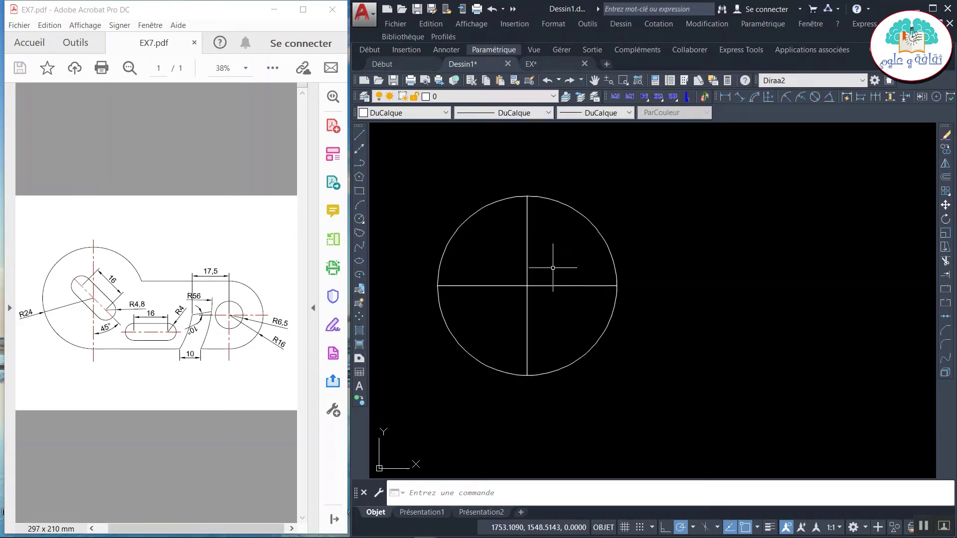
pyautogui.click(552, 268)
pyautogui.press('Escape')
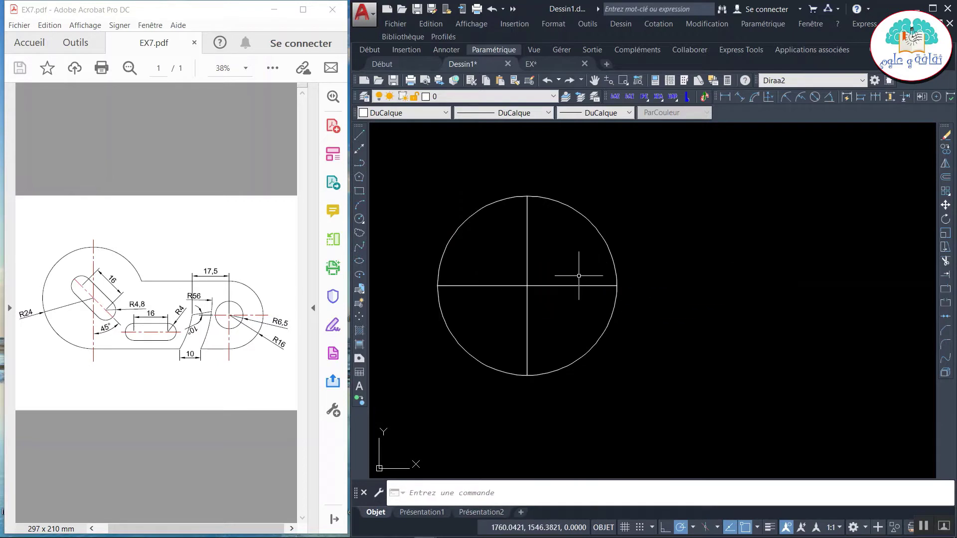
# Set the horizontal centre line's linetype scale to 0.2.
pyautogui.click(578, 285)
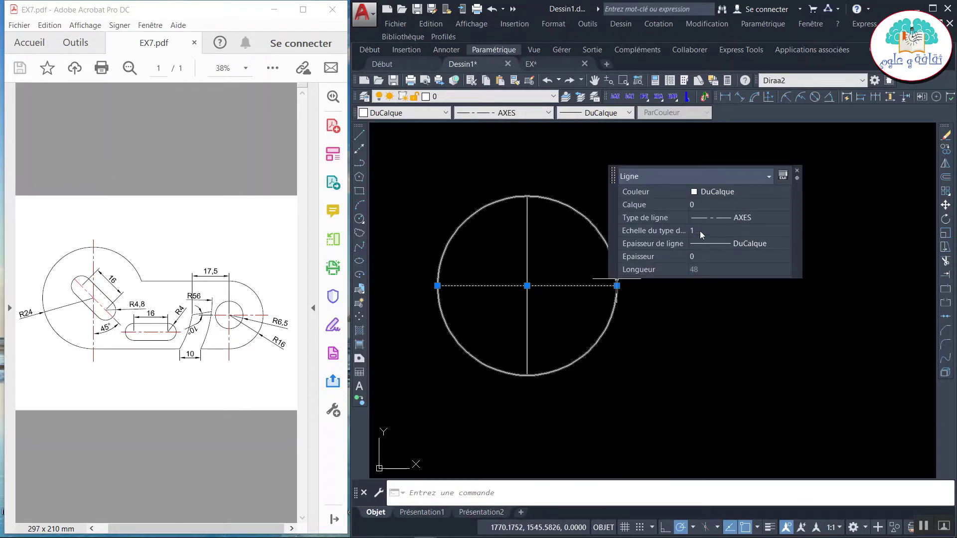
pyautogui.click(701, 232)
pyautogui.write('0.2')
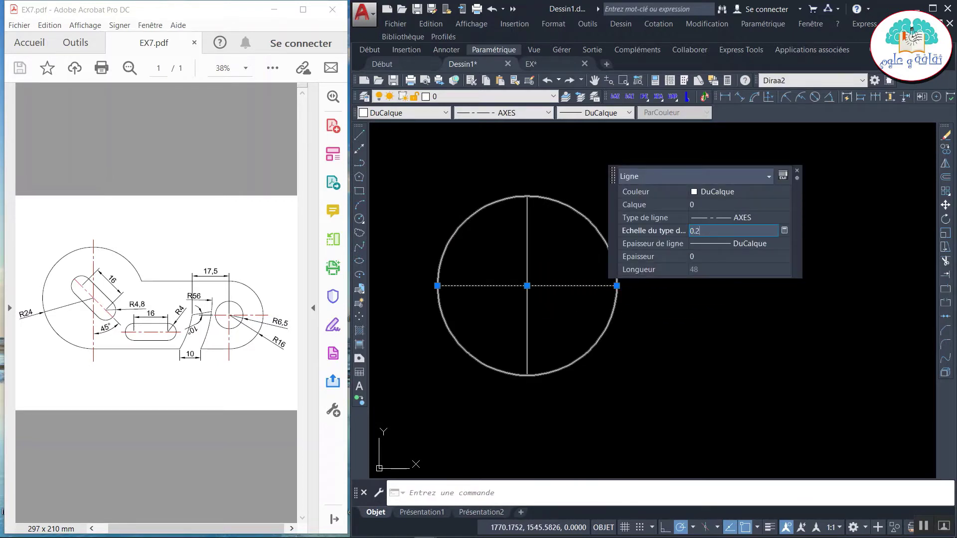
pyautogui.press('Return')
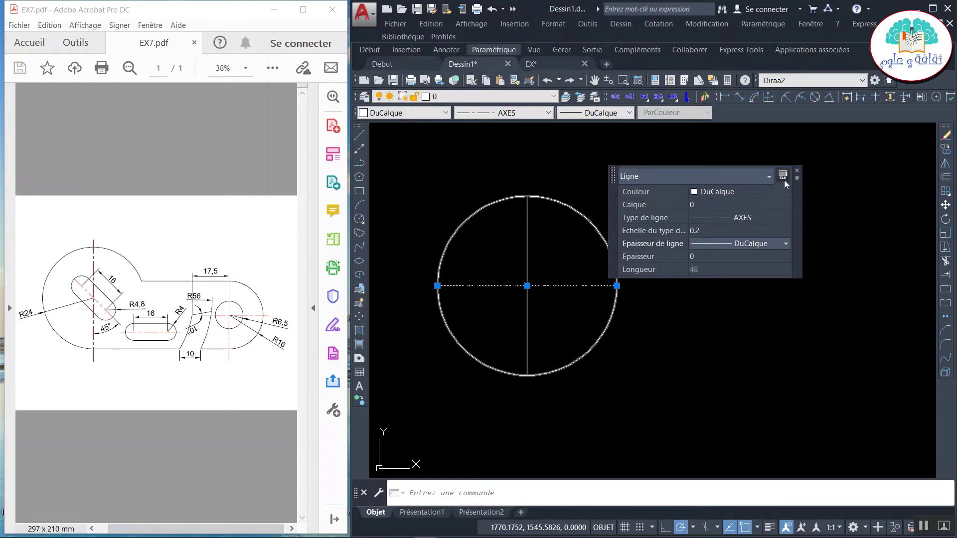
pyautogui.click(797, 172)
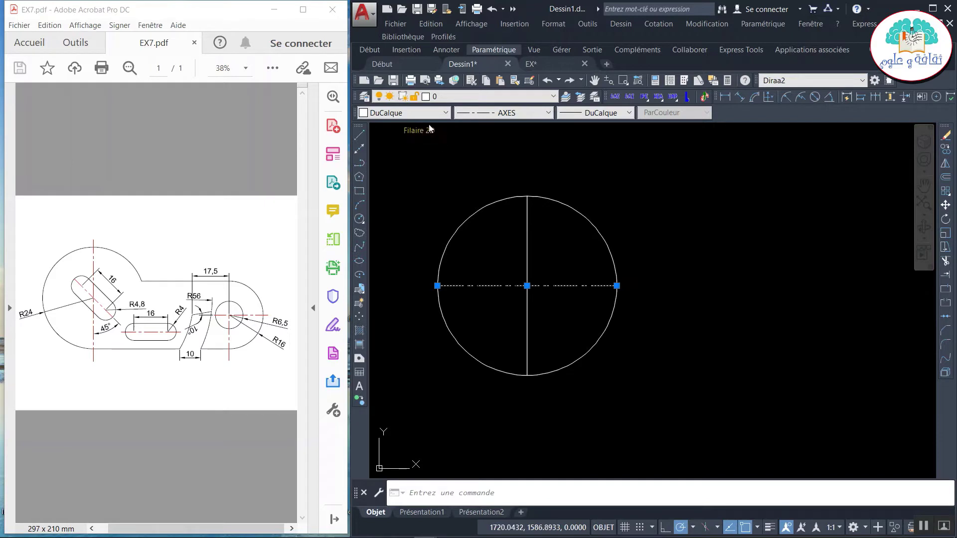
# Match the vertical line's properties to the horizontal centre line with CORRESPROP.
pyautogui.click(513, 81)
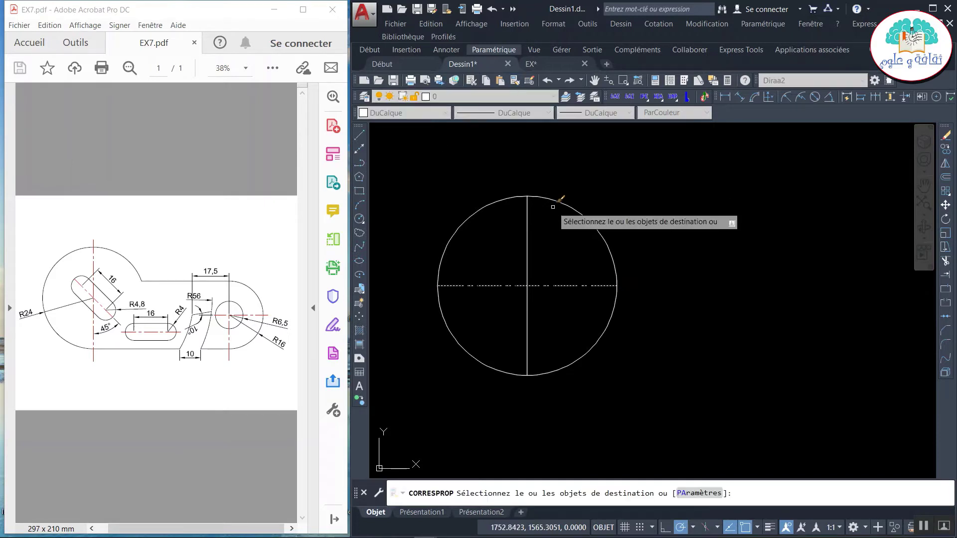
pyautogui.click(555, 224)
pyautogui.click(511, 247)
pyautogui.press('Return')
# Colour both centre lines red (Rouge).
pyautogui.click(543, 260)
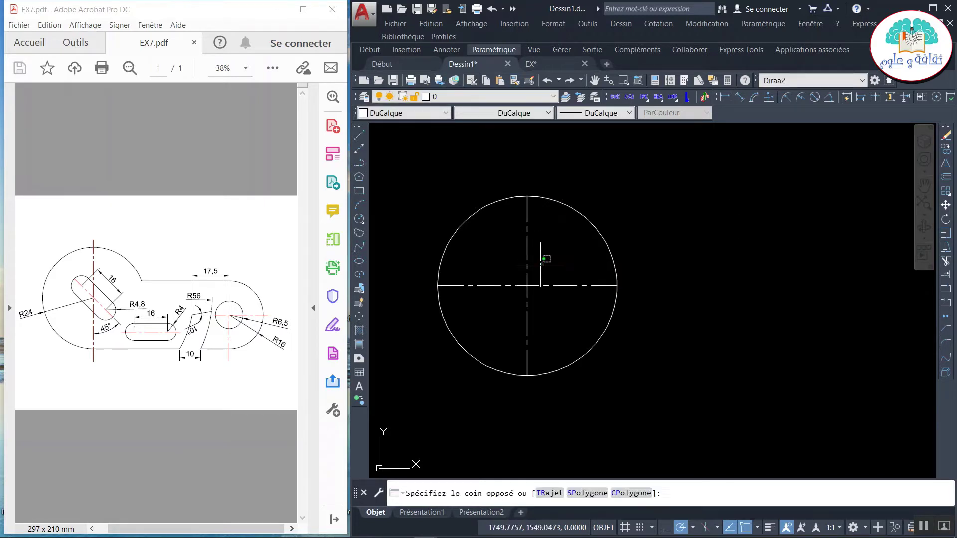
pyautogui.click(519, 299)
pyautogui.click(445, 112)
pyautogui.click(404, 145)
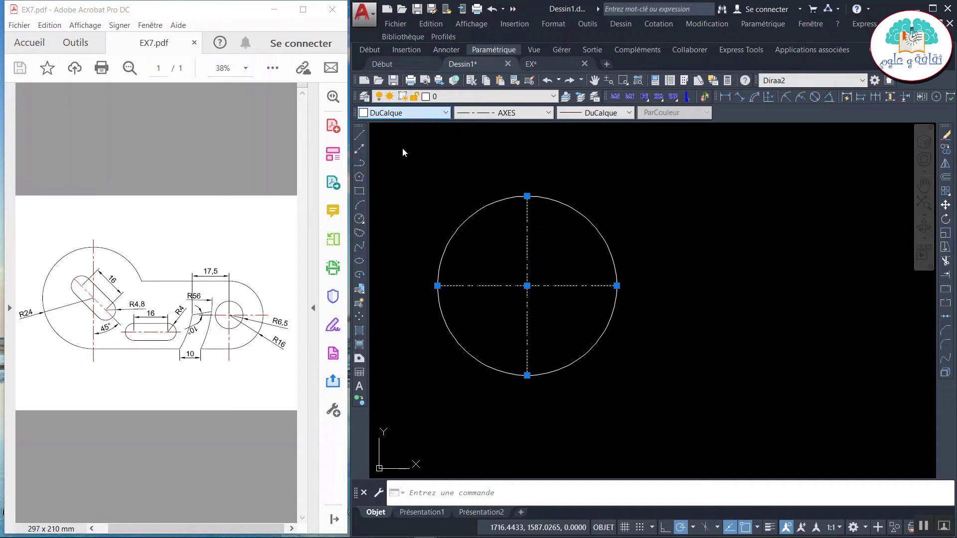
pyautogui.press('Escape')
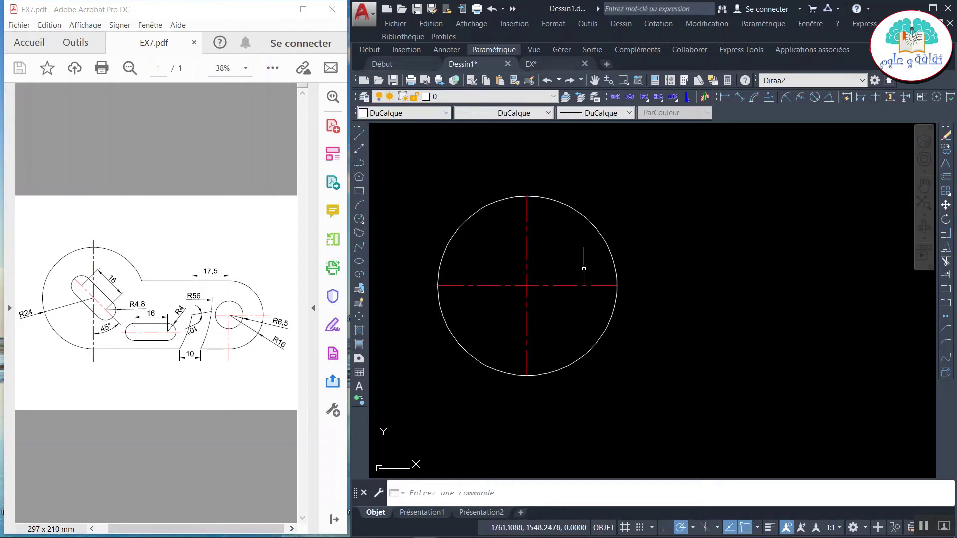
# Draw a radius-4.8 circle at the axes crossing and move it right along the horizontal axis.
pyautogui.click(359, 219)
pyautogui.click(528, 286)
pyautogui.write('4.8')
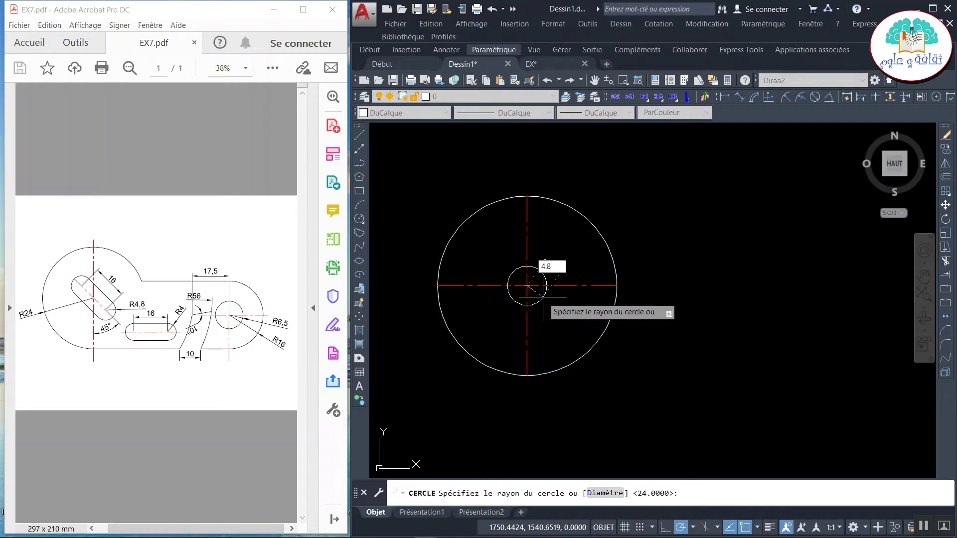
pyautogui.press('Return')
pyautogui.click(547, 301)
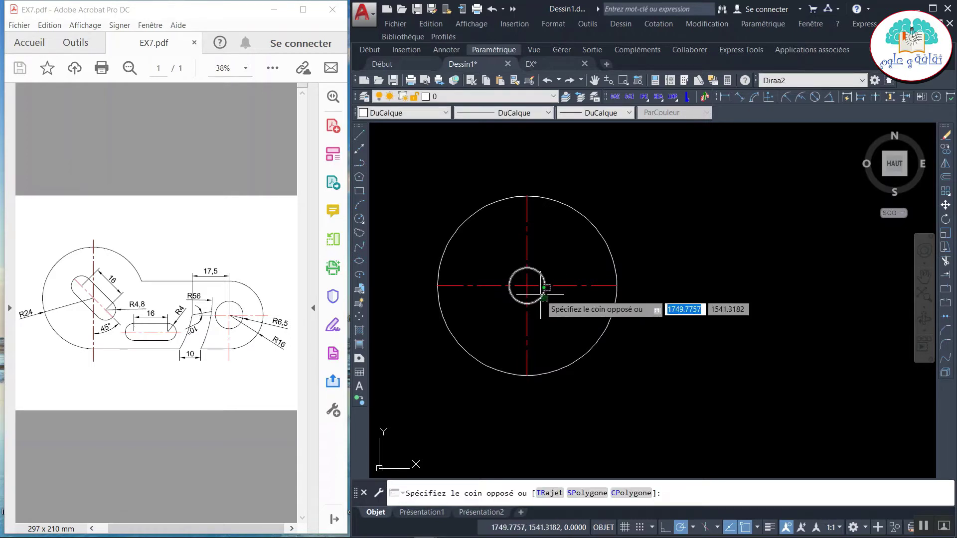
pyautogui.rightClick(565, 298)
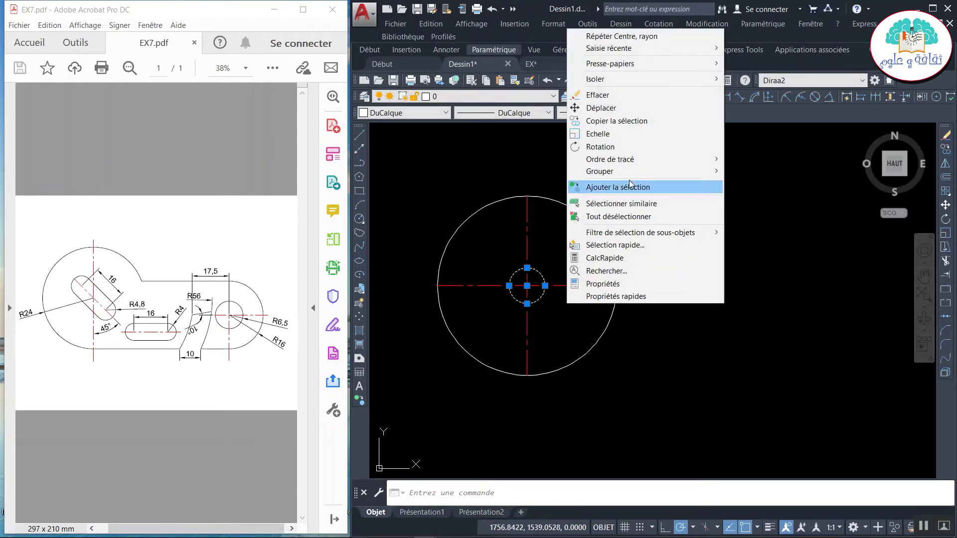
pyautogui.click(598, 108)
pyautogui.click(634, 178)
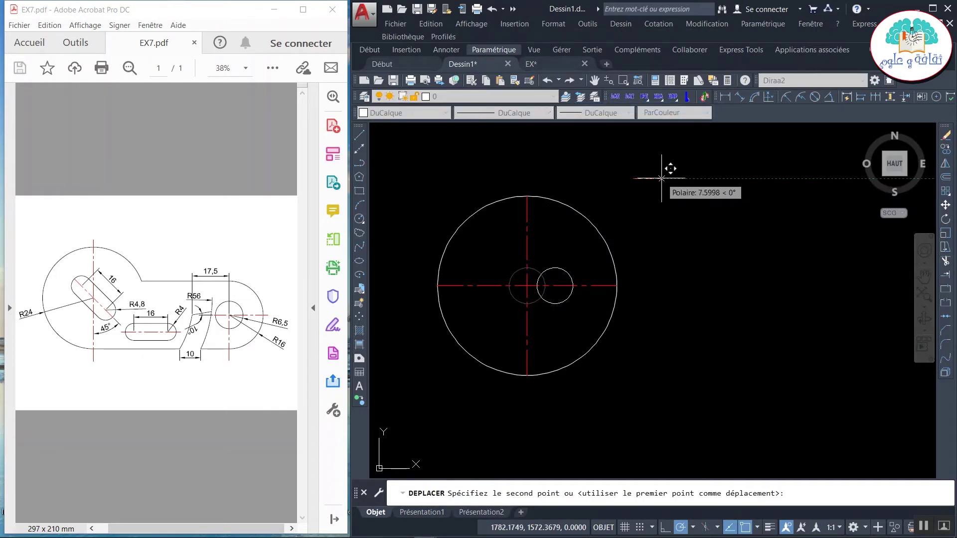
pyautogui.write('8')
pyautogui.click(670, 178)
# Mirror the small circle about the vertical axis, keeping the original.
pyautogui.click(584, 259)
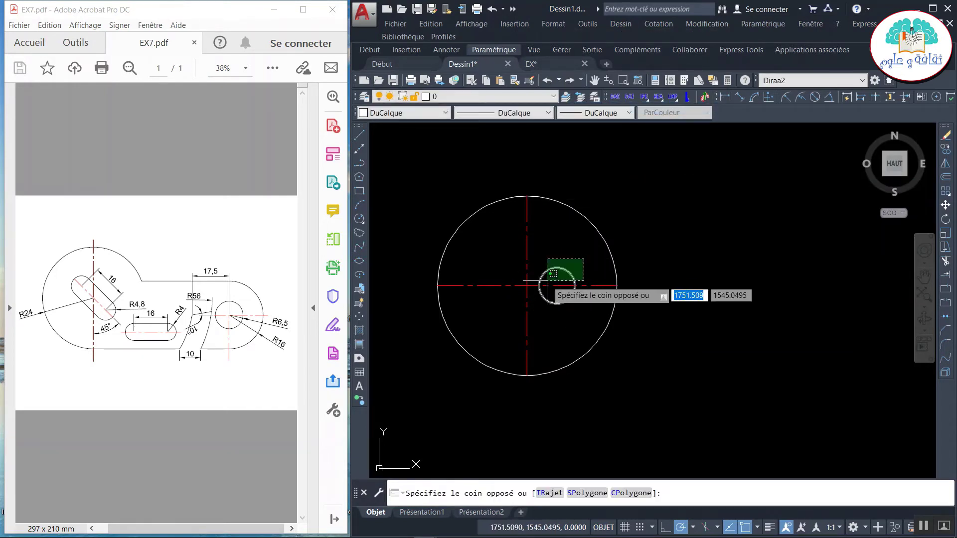
pyautogui.click(552, 273)
pyautogui.click(946, 163)
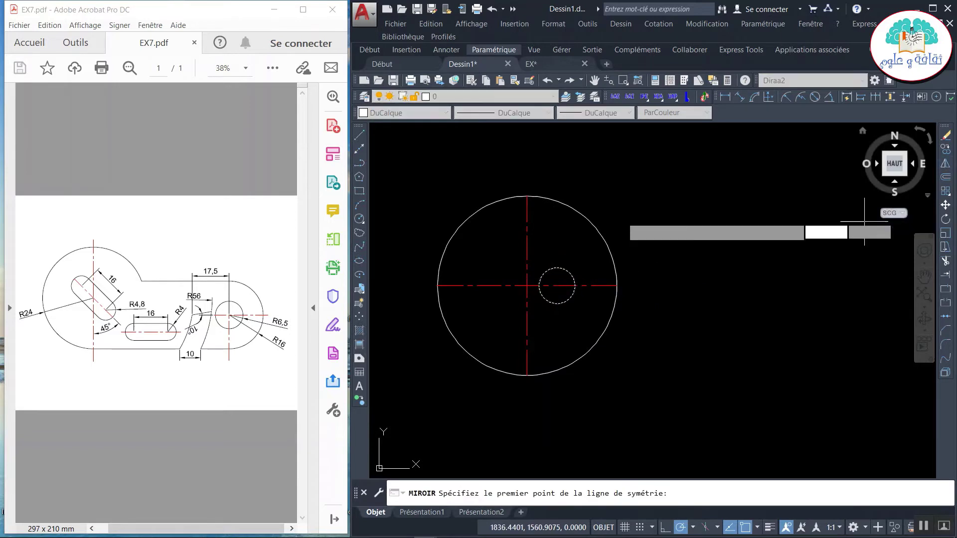
pyautogui.click(526, 196)
pyautogui.click(527, 175)
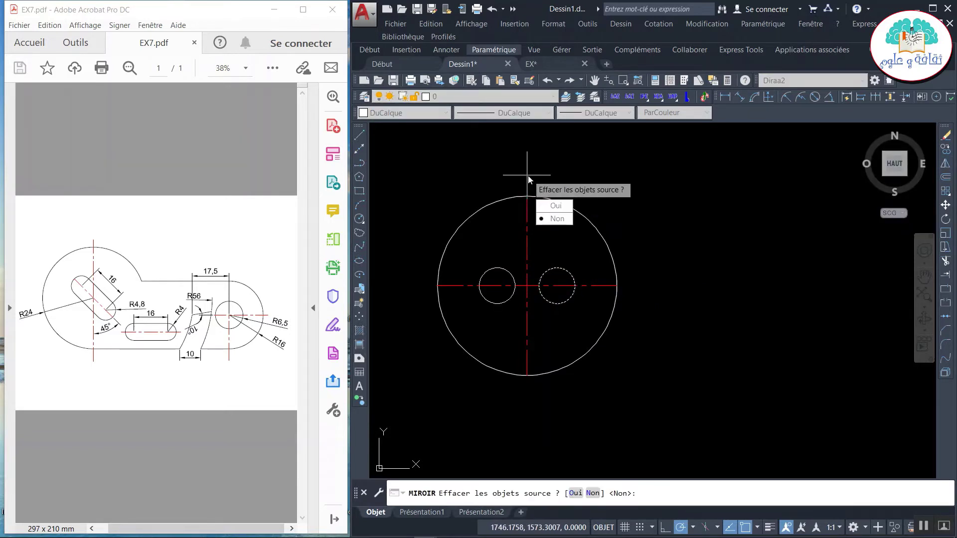
pyautogui.press('Return')
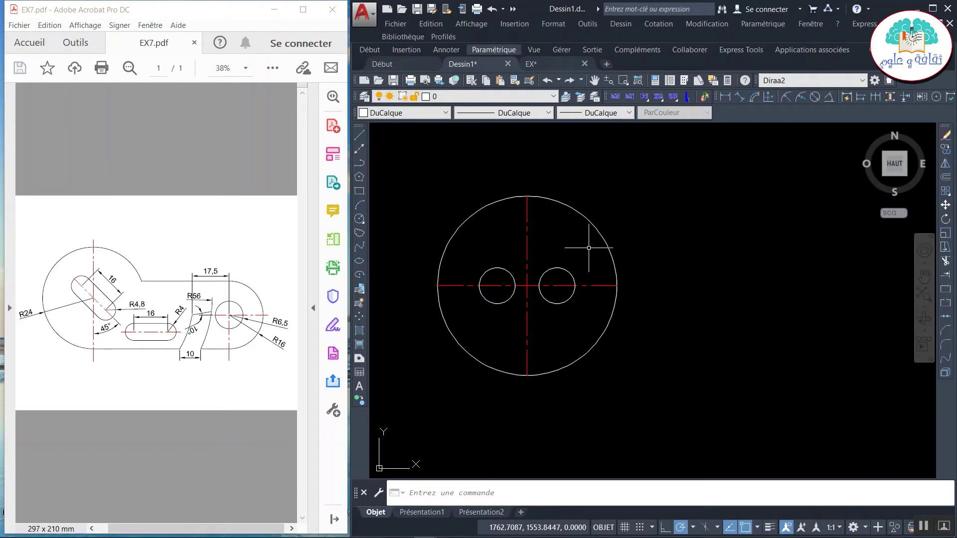
pyautogui.write('L')
# Draw top and bottom tangent lines between the two small circles.
pyautogui.press('Return')
pyautogui.click(557, 267)
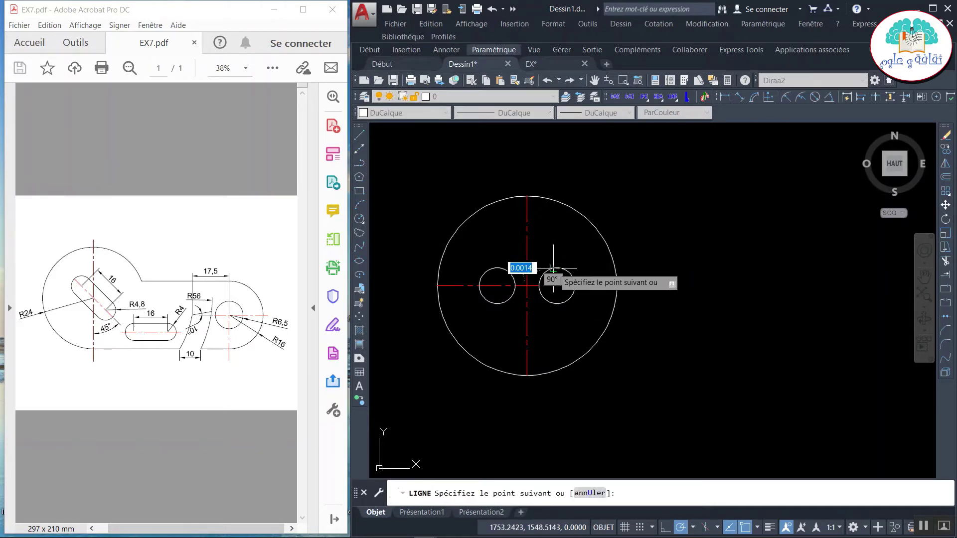
pyautogui.click(499, 267)
pyautogui.press('Return')
pyautogui.press('Return')
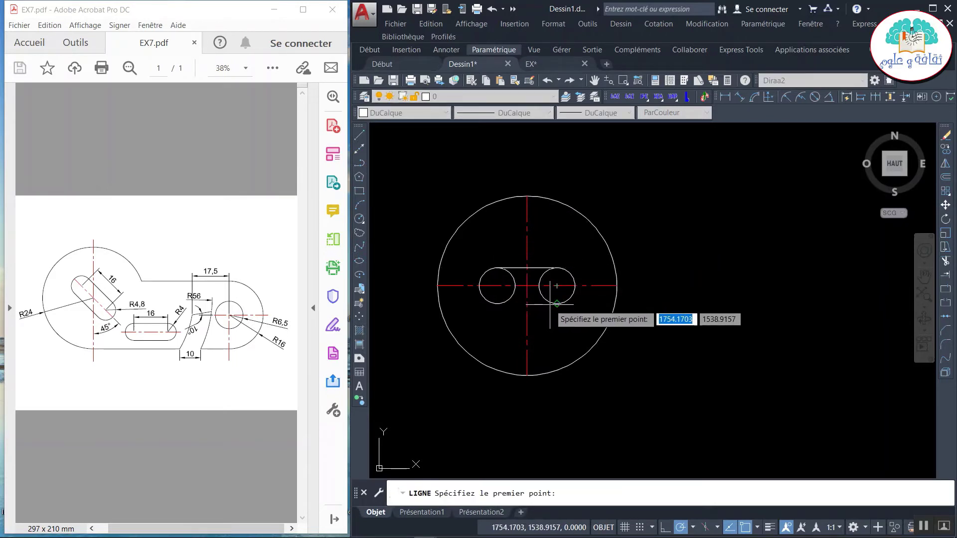
pyautogui.click(557, 304)
pyautogui.click(497, 303)
pyautogui.press('Return')
pyautogui.scroll(2, 529, 254)
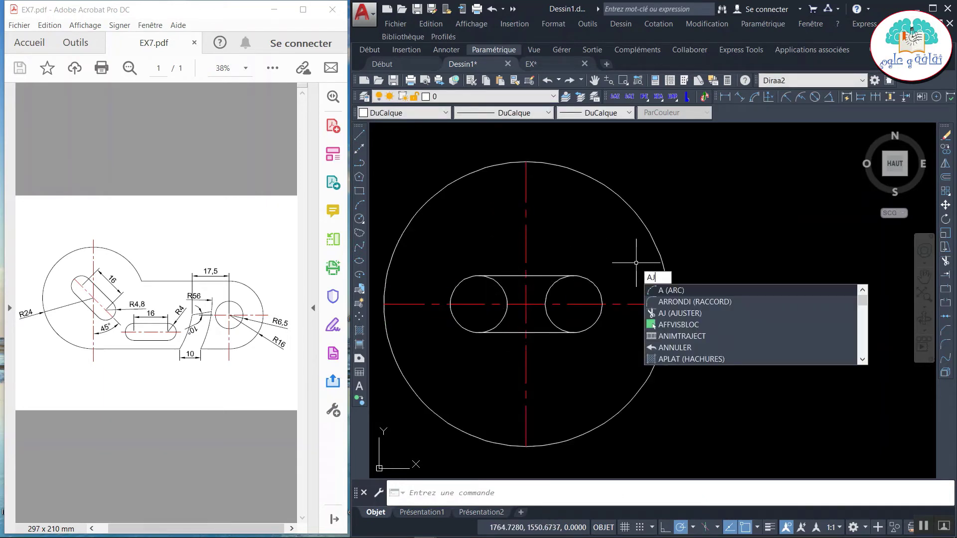
# Trim the circles' inner arcs and window-select the resulting slot outline.
pyautogui.write('j')
pyautogui.press('Return')
pyautogui.press('Return')
pyautogui.click(554, 285)
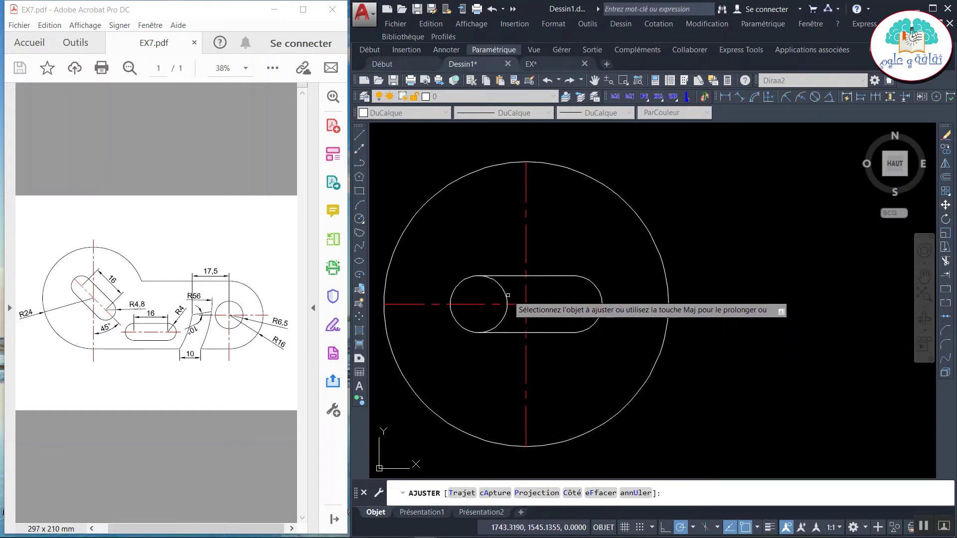
pyautogui.click(506, 297)
pyautogui.press('Escape')
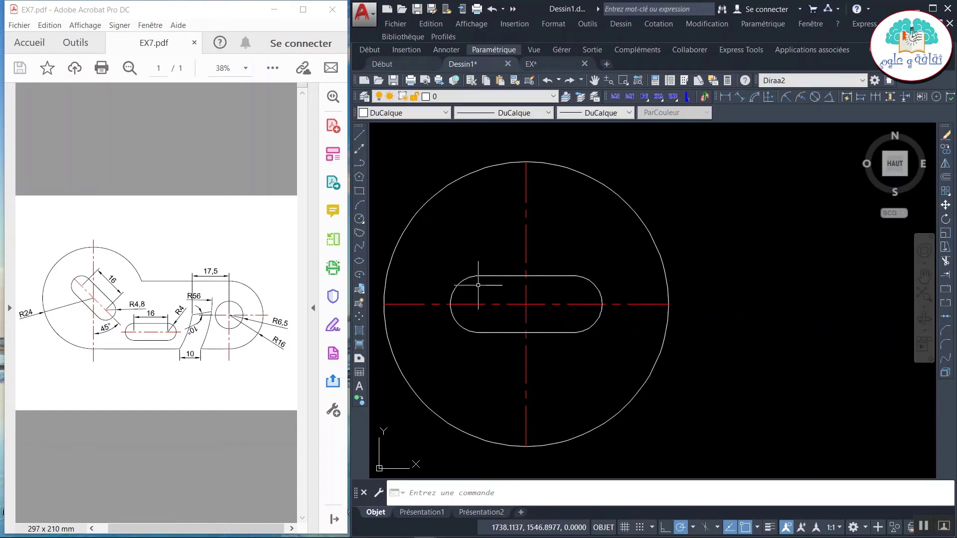
pyautogui.click(435, 260)
pyautogui.click(612, 346)
pyautogui.write('J')
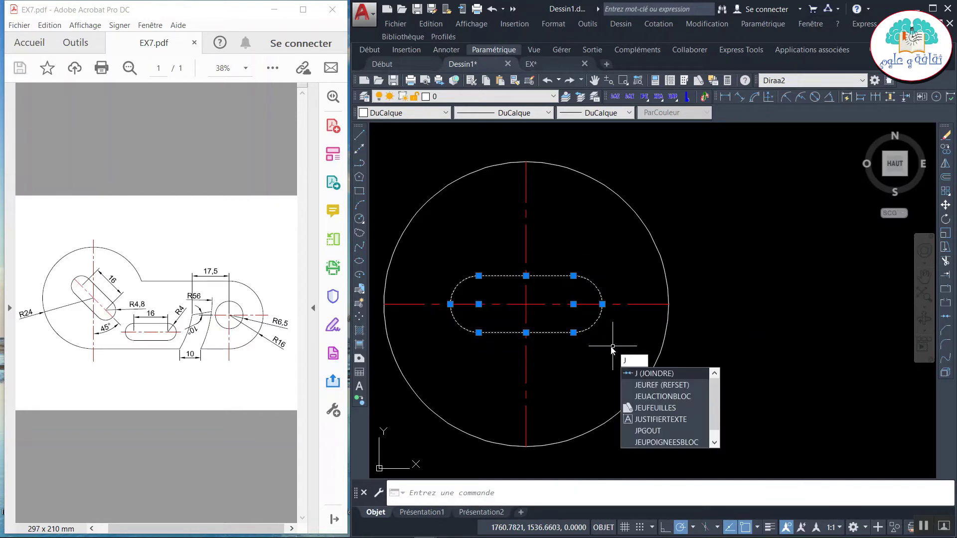
# Join the slot into one outline and rotate it with its centre line by -45° about the slot centre.
pyautogui.press('Return')
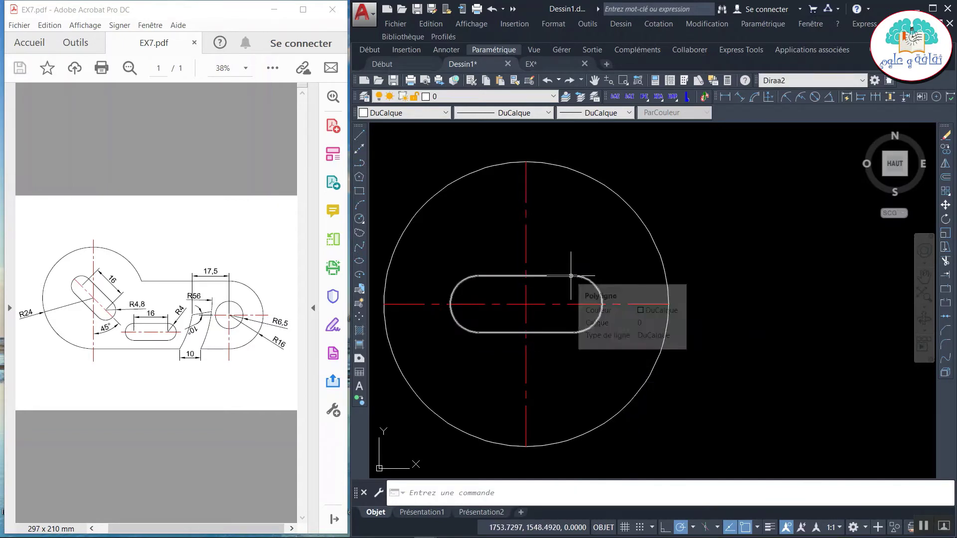
pyautogui.click(571, 277)
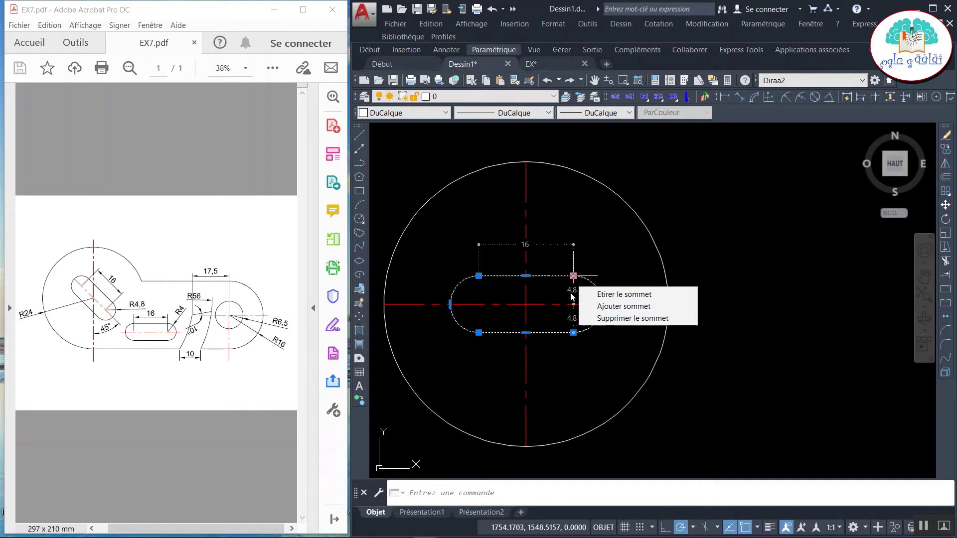
pyautogui.click(644, 278)
pyautogui.click(618, 311)
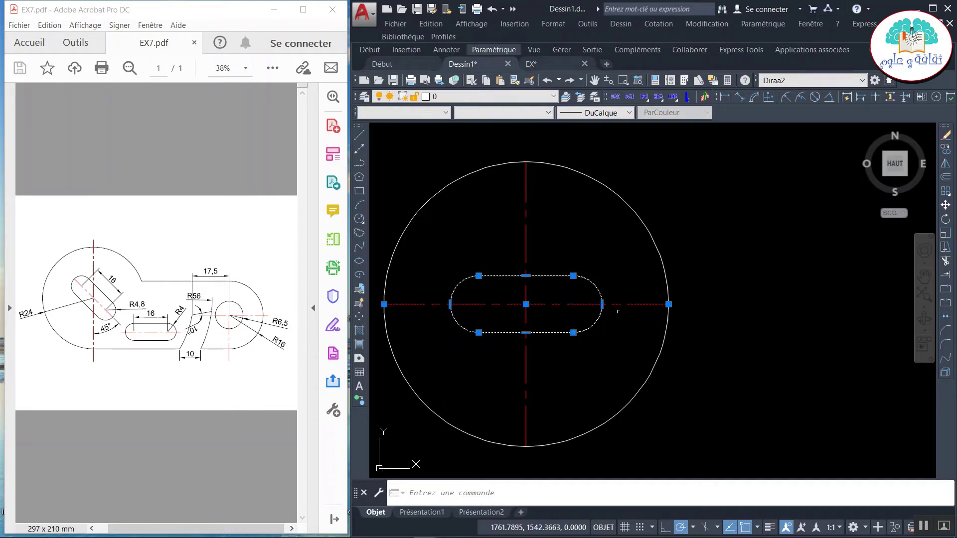
pyautogui.rightClick(621, 270)
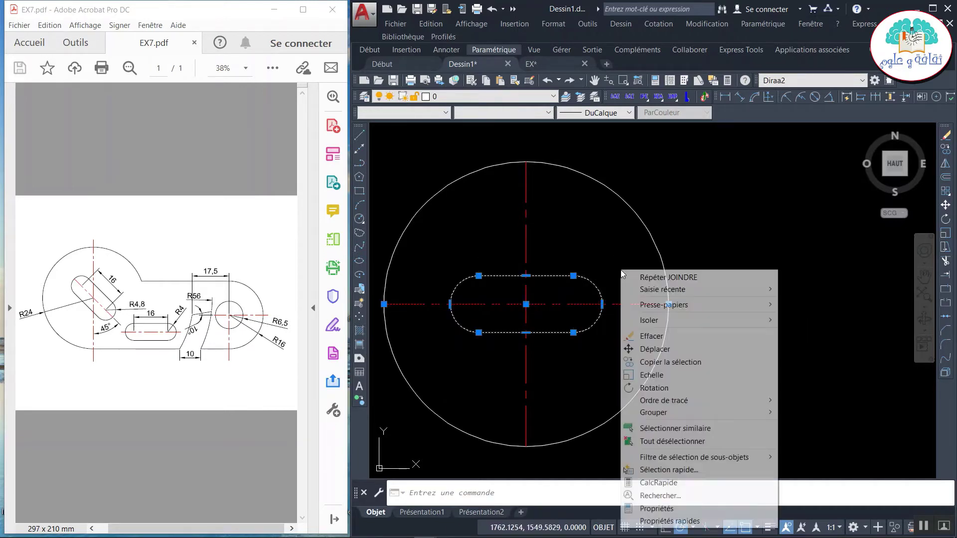
pyautogui.click(664, 388)
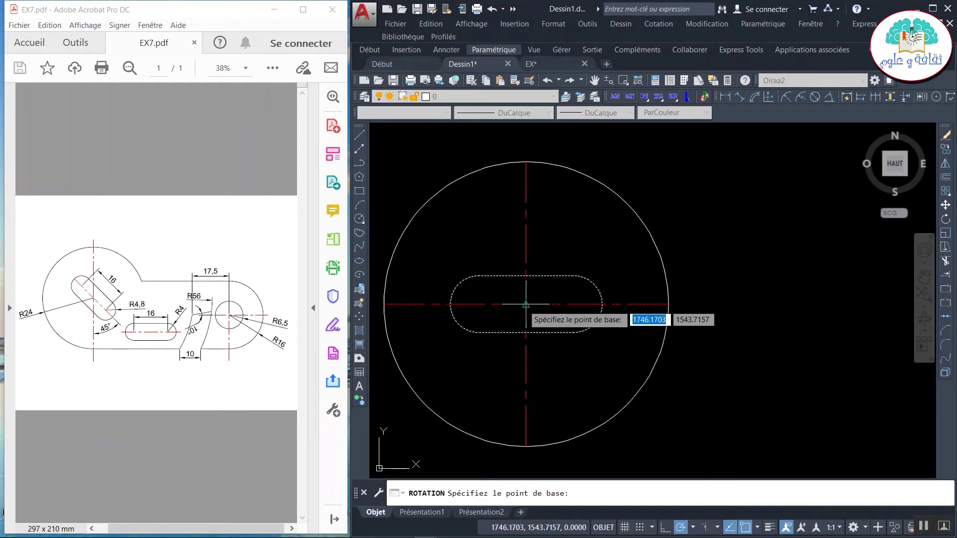
pyautogui.click(525, 304)
pyautogui.write('-45')
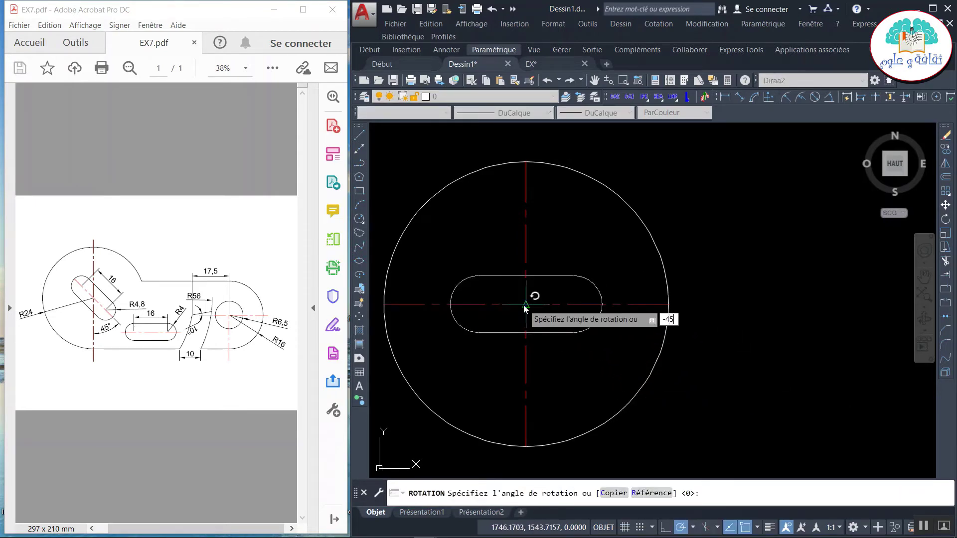
pyautogui.press('Return')
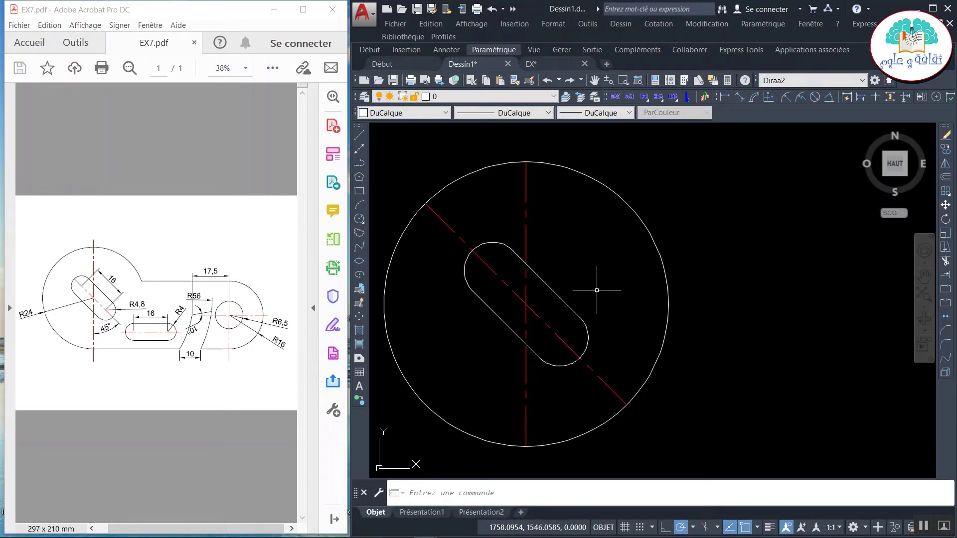
# Copy the vertical centre line 64 units to the right.
pyautogui.click(575, 210)
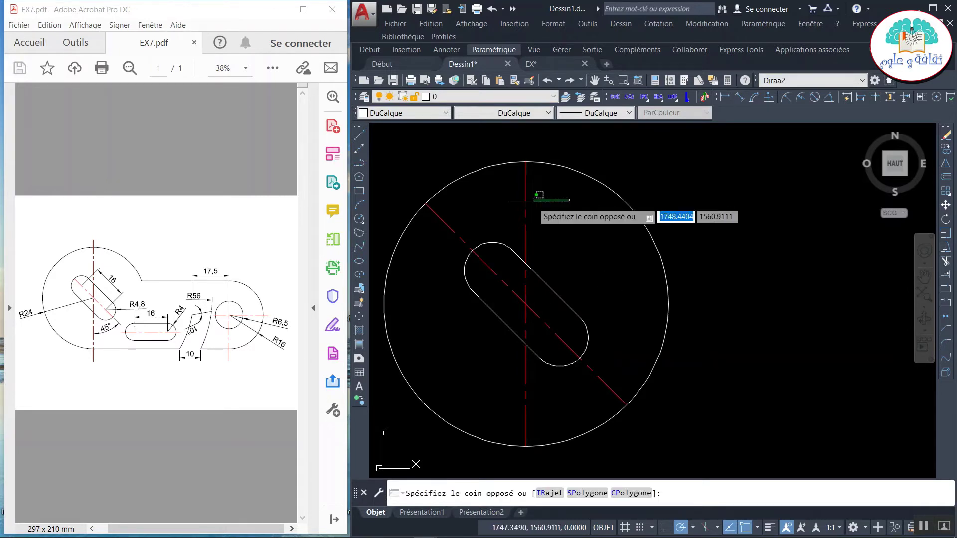
pyautogui.click(508, 208)
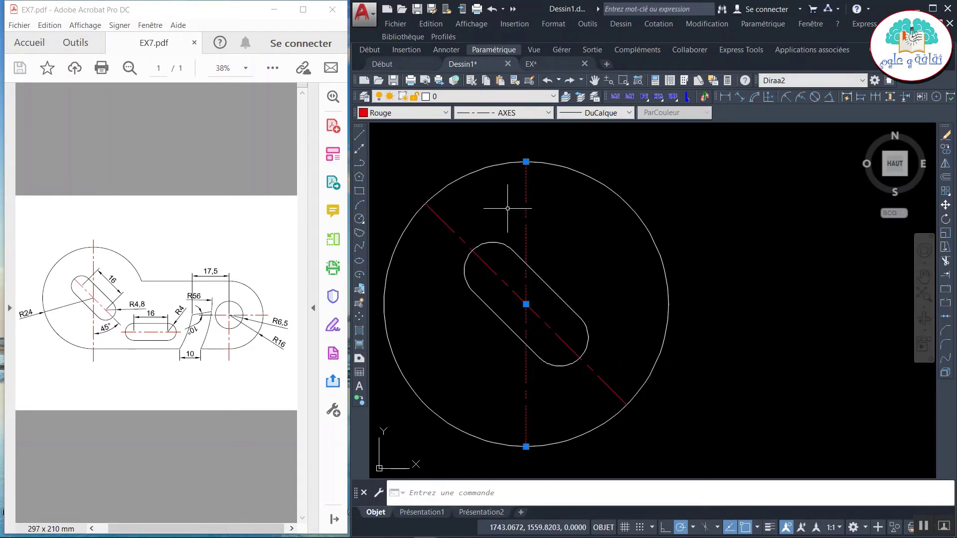
pyautogui.rightClick(642, 161)
pyautogui.click(689, 255)
pyautogui.click(656, 178)
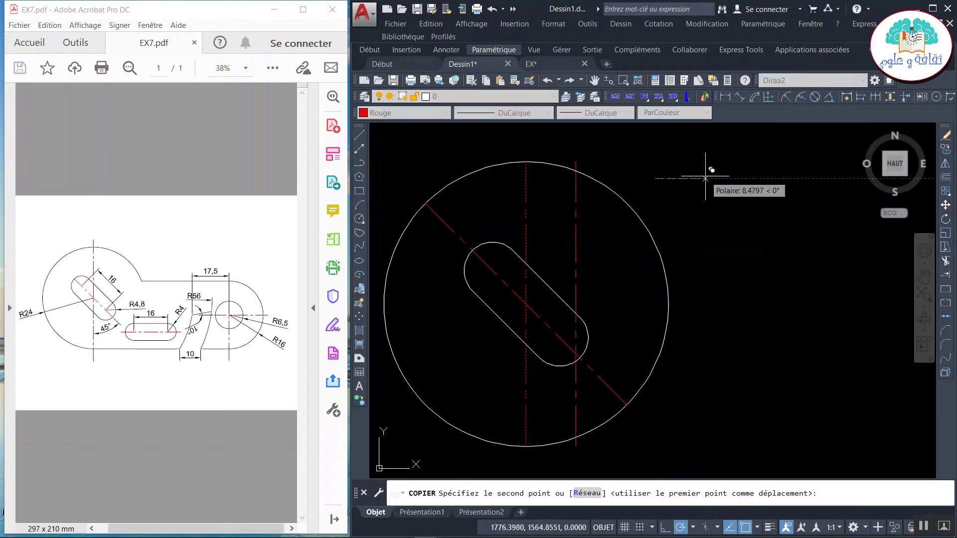
pyautogui.write('64')
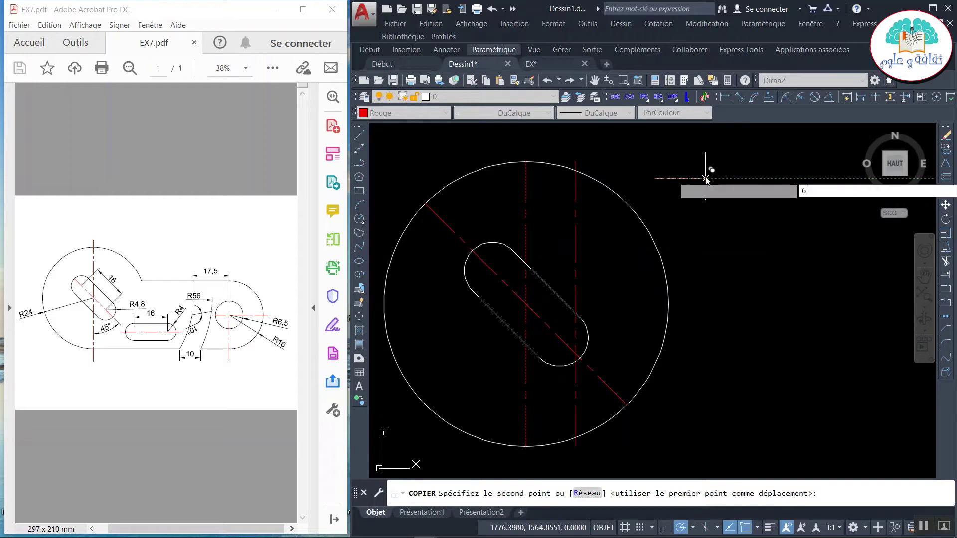
pyautogui.press('Return')
pyautogui.press('Return')
pyautogui.scroll(-2, 663, 204)
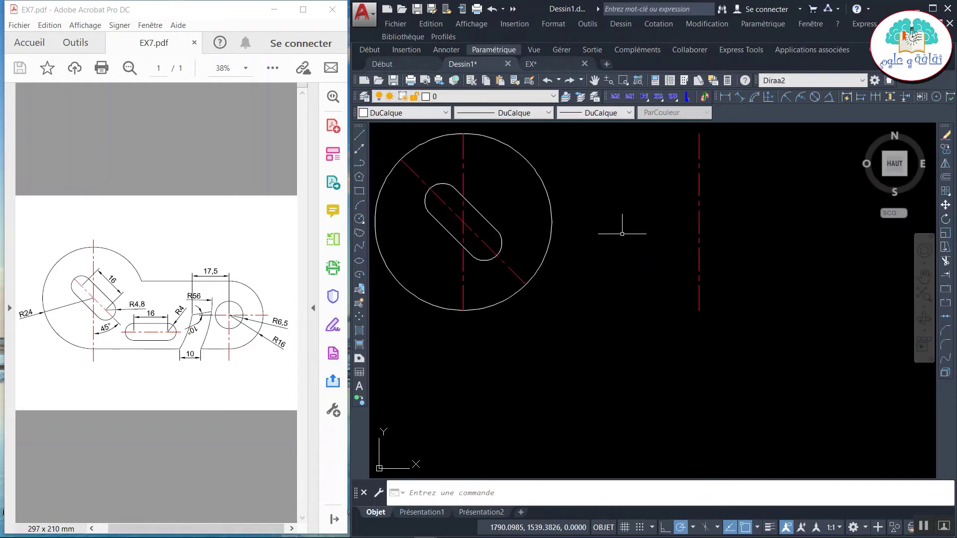
pyautogui.write('L')
pyautogui.press('Return')
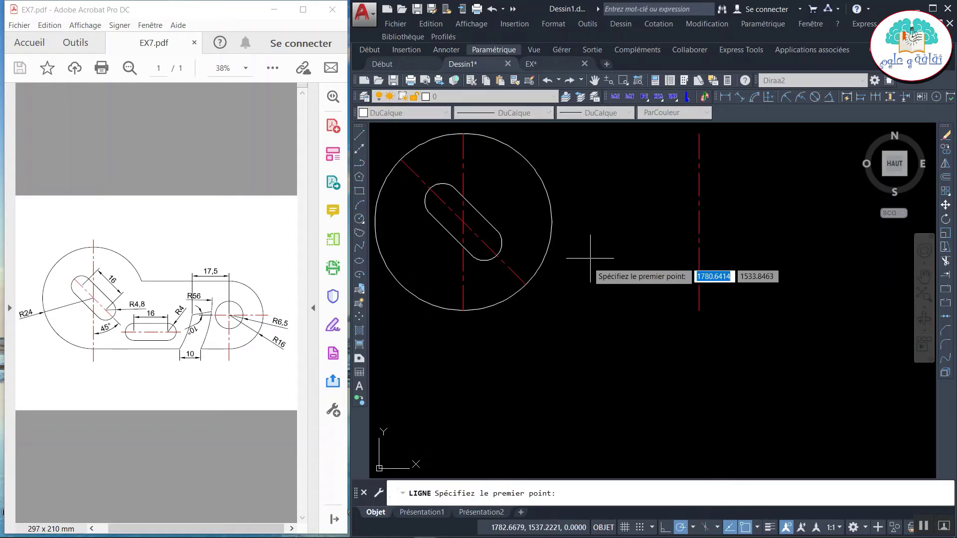
# Draw the lower line from the big circle's bottom quadrant to the new right axis.
pyautogui.click(462, 310)
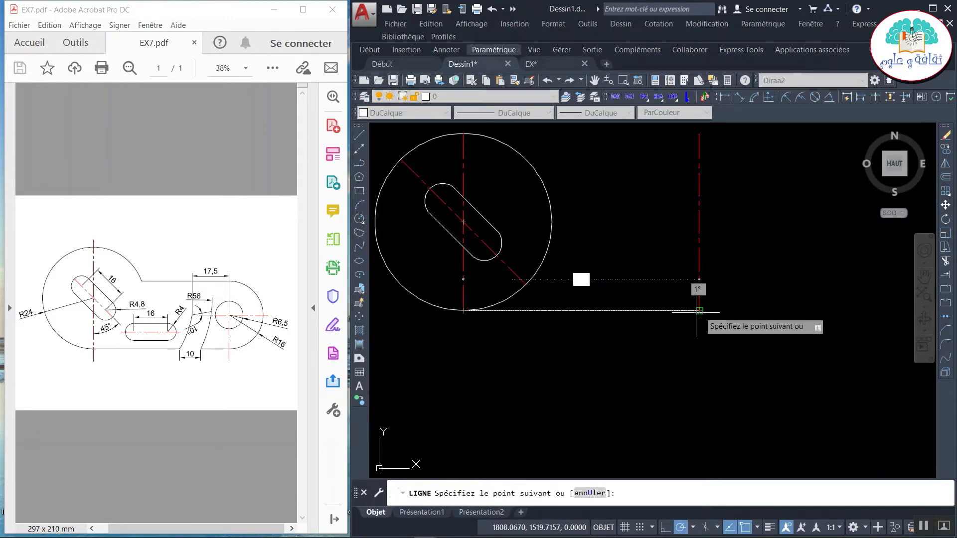
pyautogui.scroll(2, 698, 311)
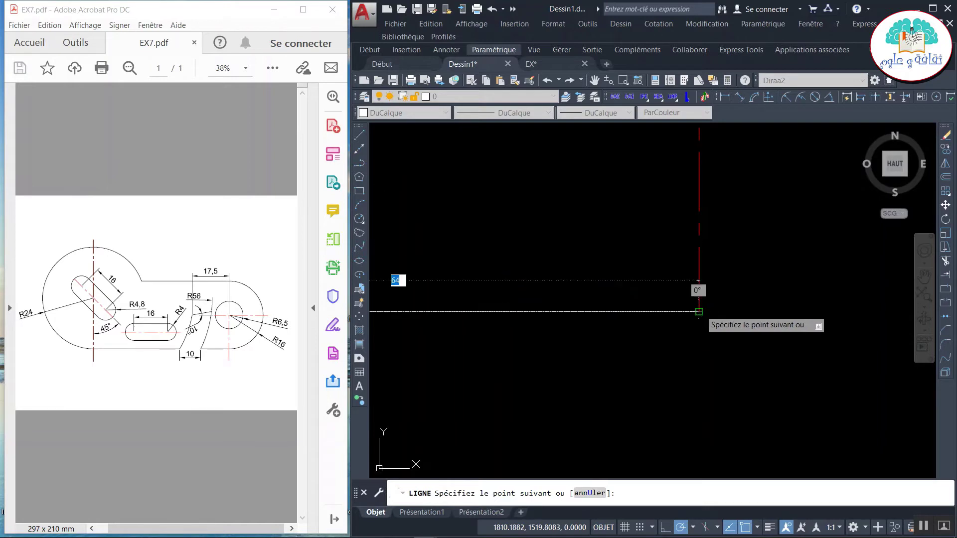
pyautogui.click(699, 310)
pyautogui.press('Return')
pyautogui.scroll(-3, 692, 313)
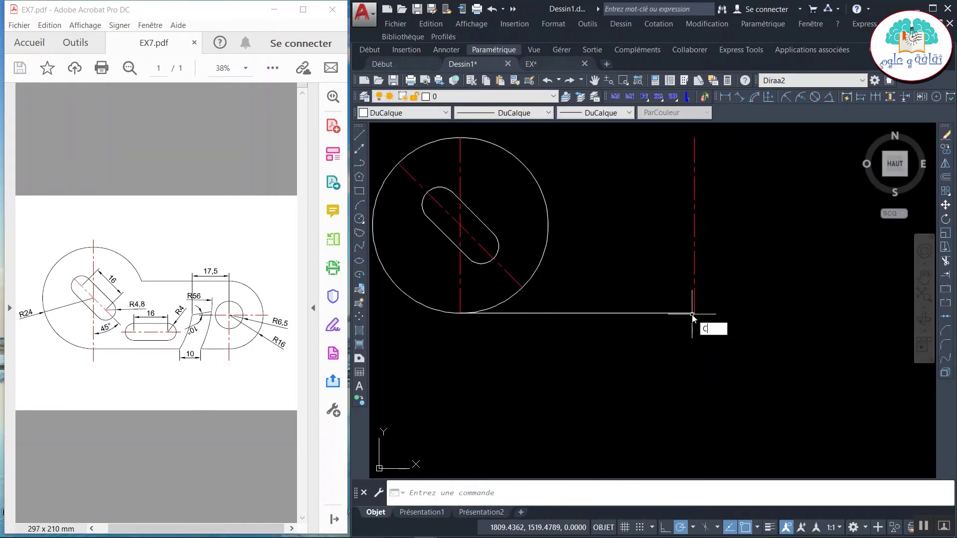
pyautogui.press('Return')
pyautogui.click(693, 314)
pyautogui.write('16')
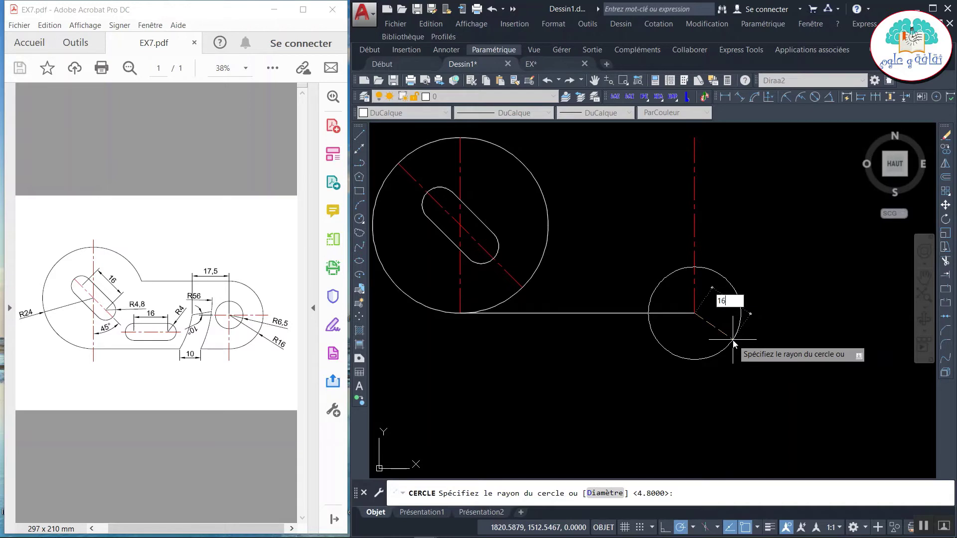
# Create the radius-16 circle and move it so its bottom rests on the lower line's end.
pyautogui.press('Return')
pyautogui.click(745, 343)
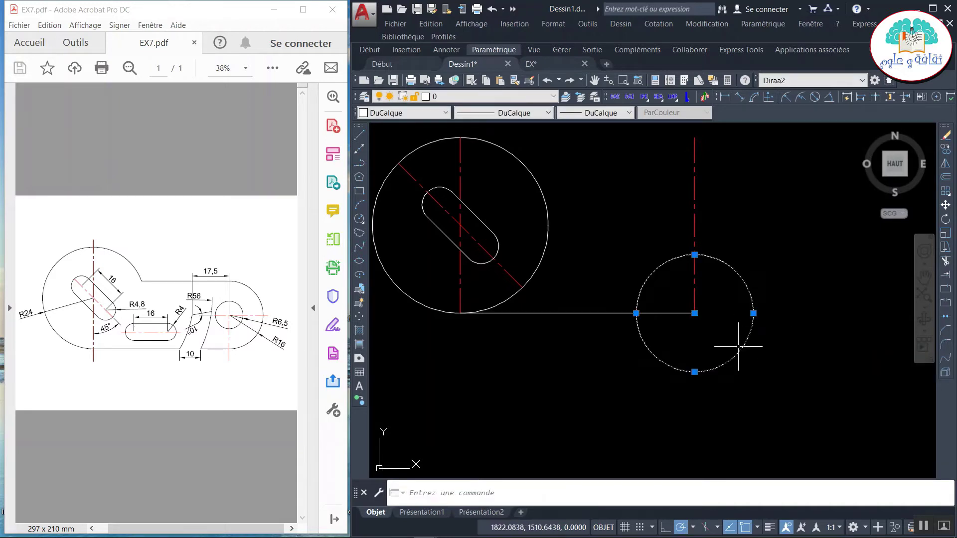
pyautogui.rightClick(739, 347)
pyautogui.click(779, 151)
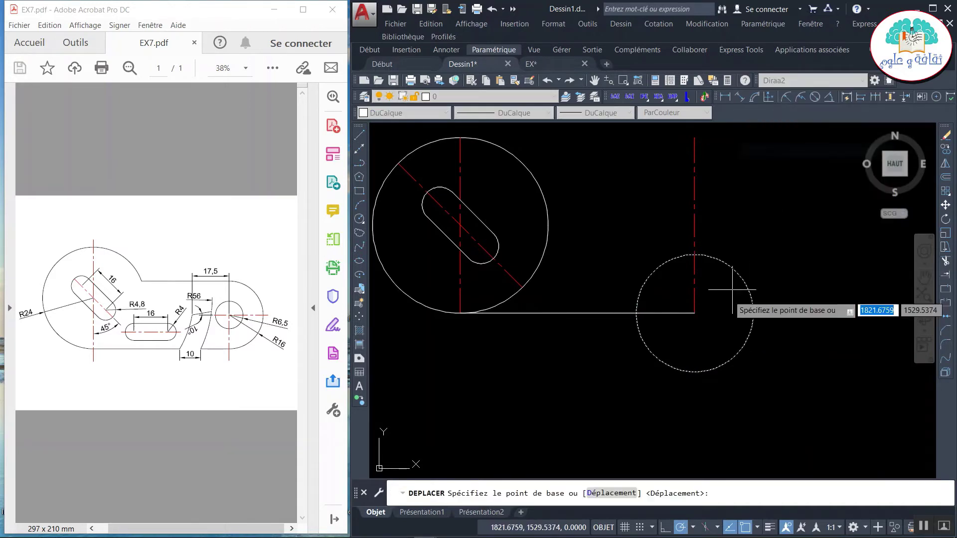
pyautogui.click(695, 372)
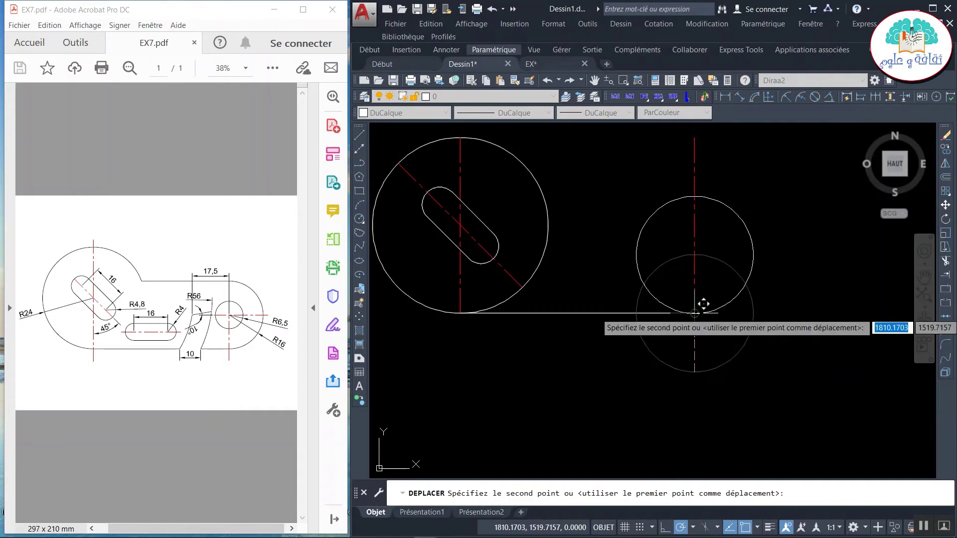
pyautogui.click(694, 313)
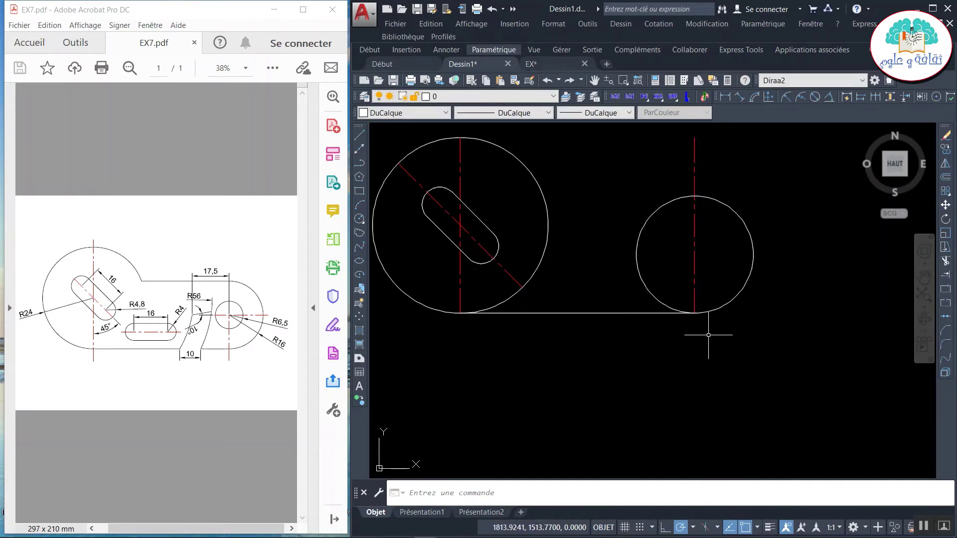
# Shorten the right boss's vertical axis to its top and add a concentric radius-6.5 hole.
pyautogui.click(693, 161)
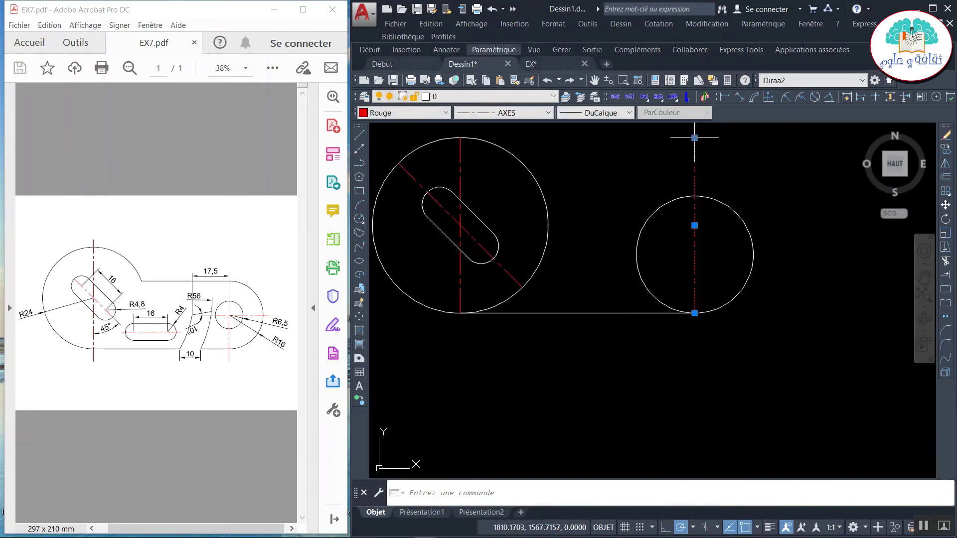
pyautogui.click(694, 138)
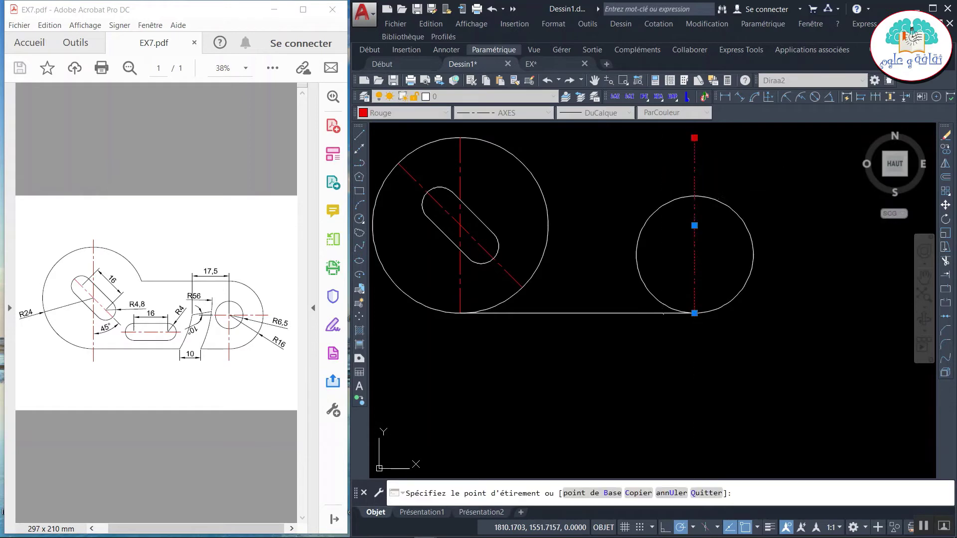
pyautogui.click(694, 197)
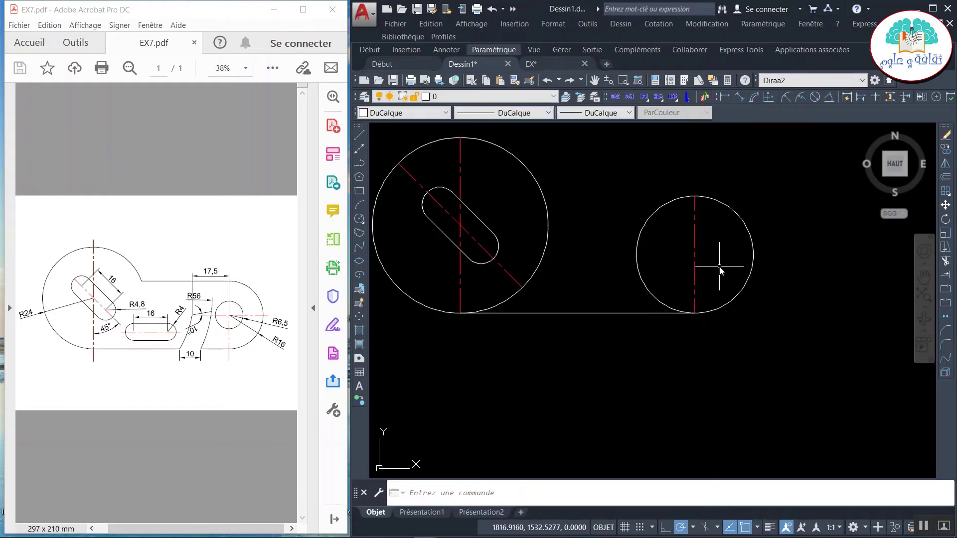
pyautogui.write('c')
pyautogui.press('Return')
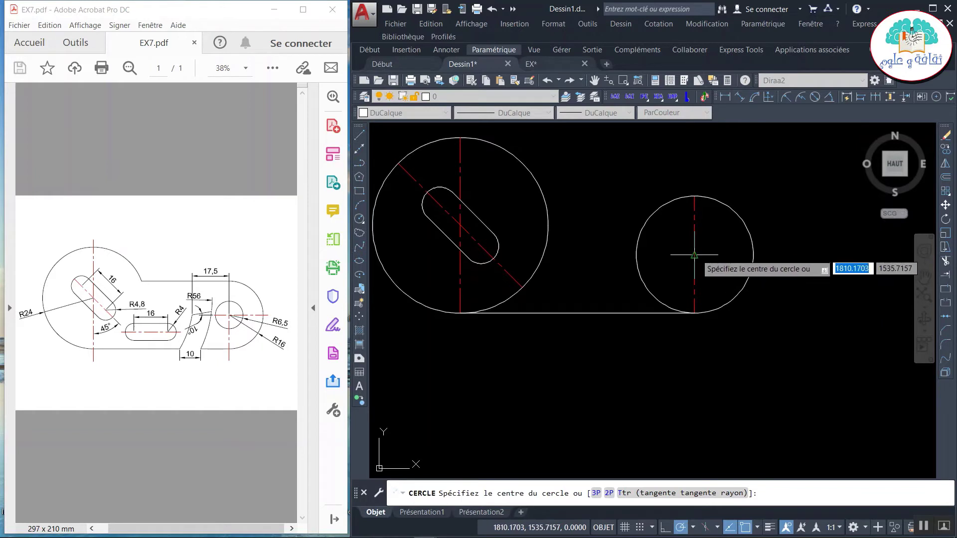
pyautogui.click(694, 254)
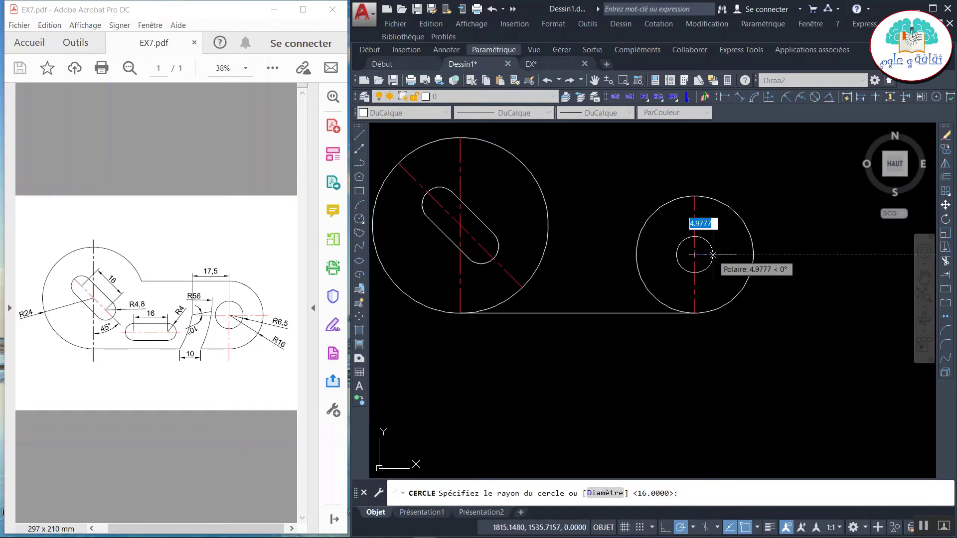
pyautogui.write('6.5')
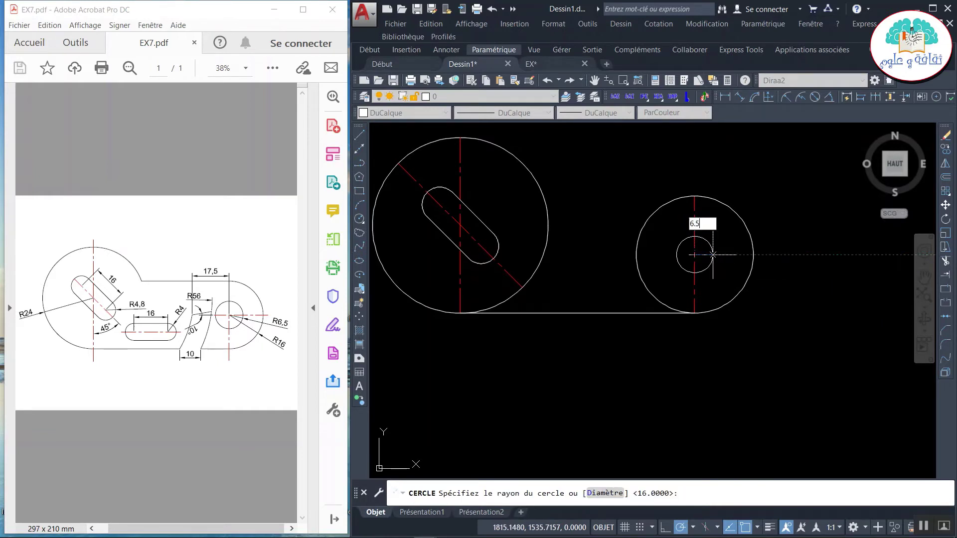
pyautogui.press('Return')
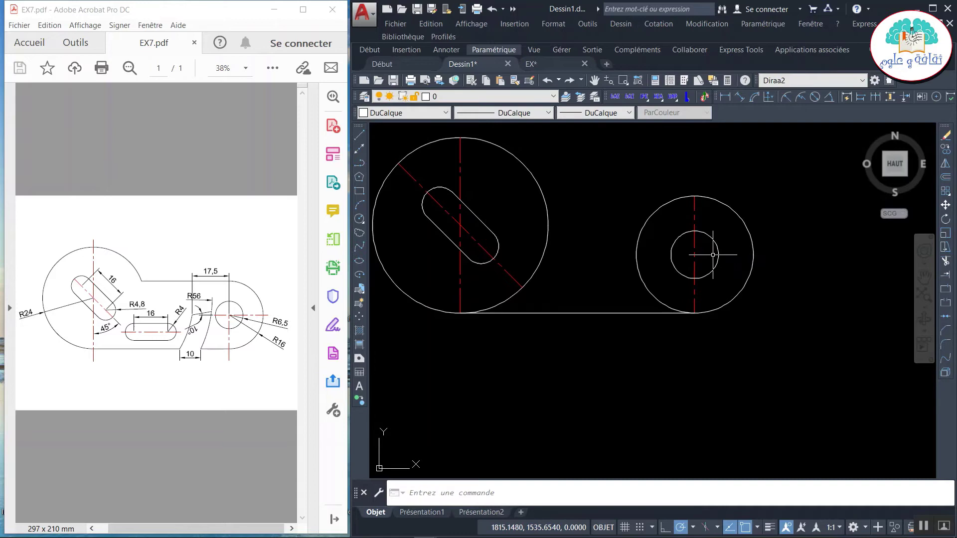
pyautogui.write('L')
# Draw a top line from the right boss's top tangent to the big circle.
pyautogui.press('Return')
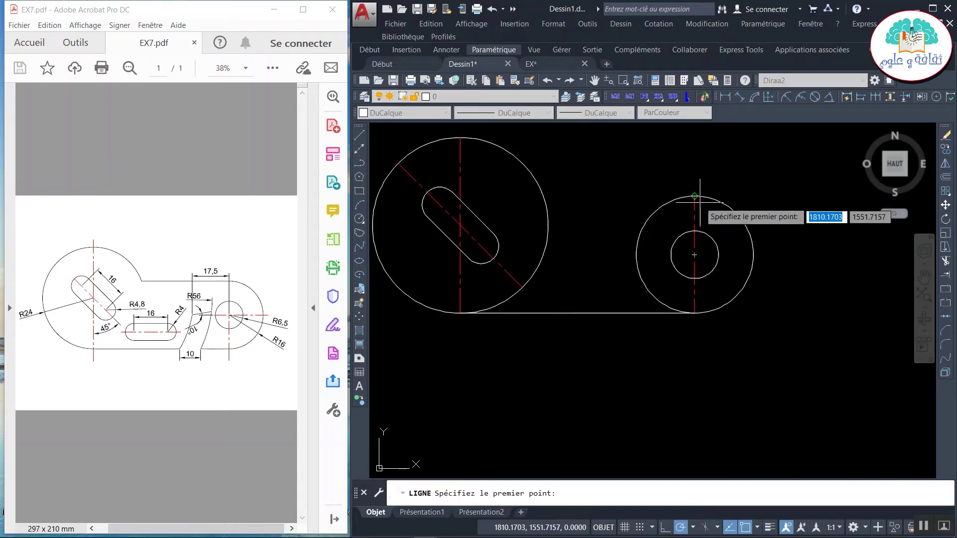
pyautogui.click(694, 196)
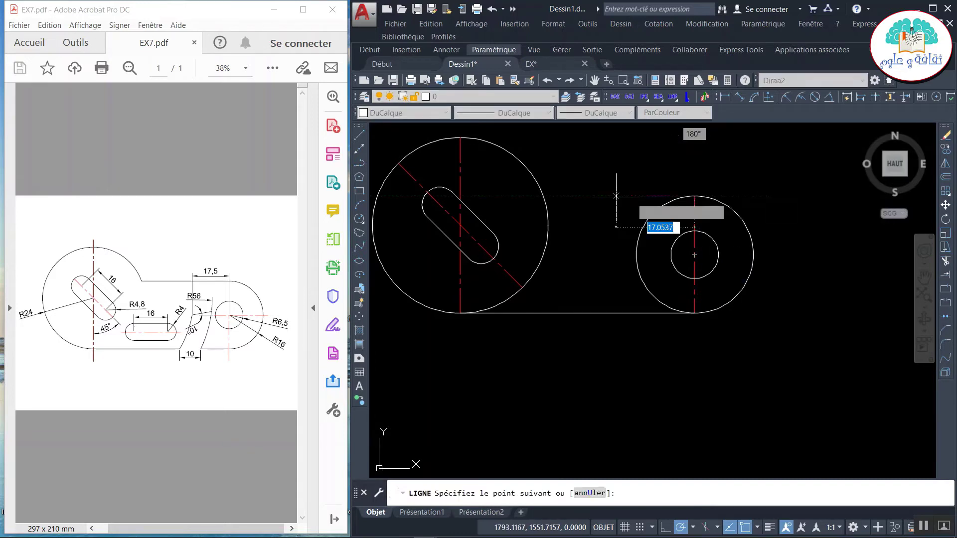
pyautogui.click(543, 196)
pyautogui.press('Return')
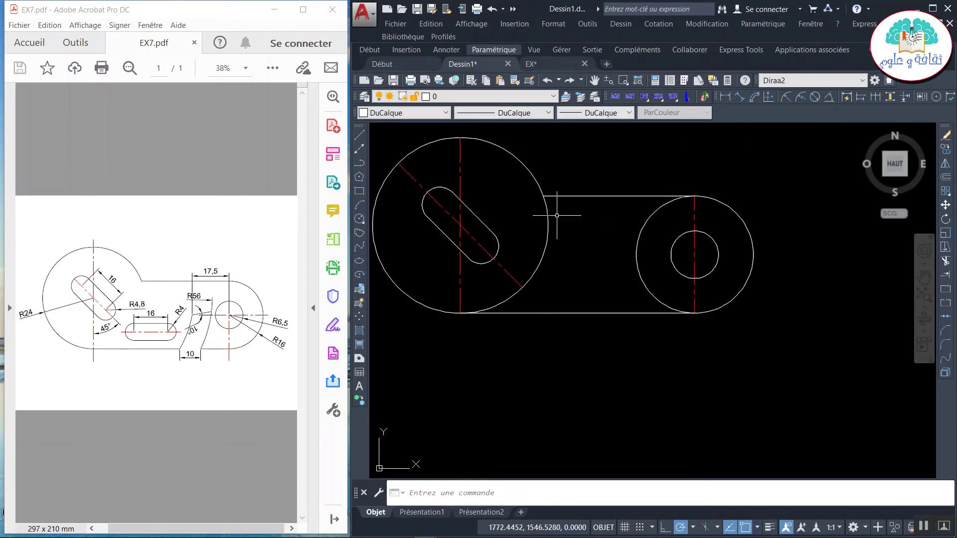
# Trim the overlapping inner arcs of the big circle and right boss with AJUSTER.
pyautogui.write('aj')
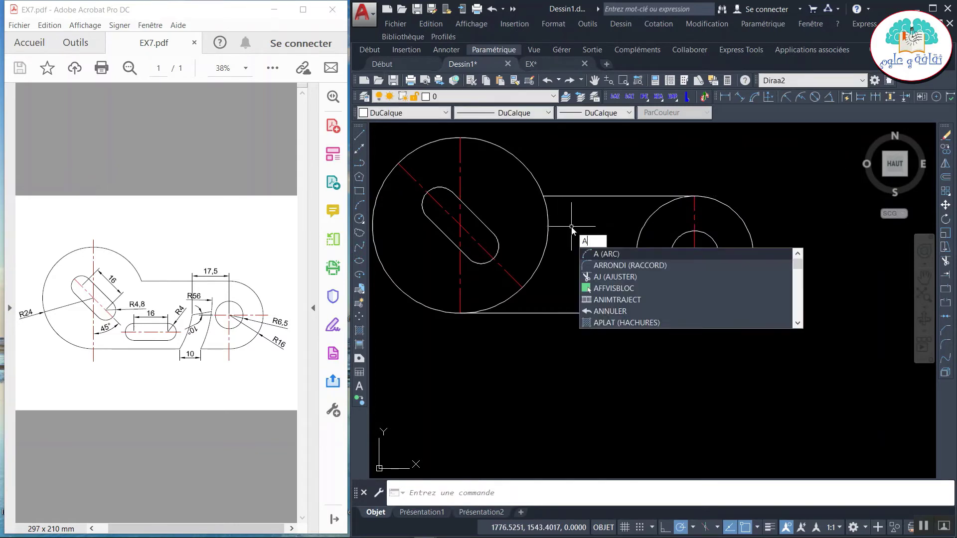
pyautogui.press('Return')
pyautogui.press('Return')
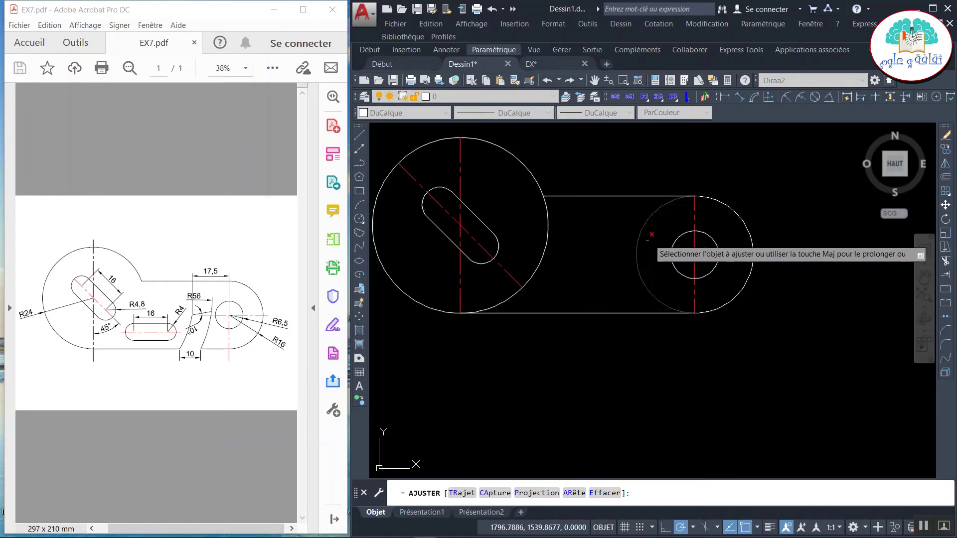
pyautogui.click(641, 231)
pyautogui.click(548, 241)
pyautogui.click(541, 248)
pyautogui.click(547, 288)
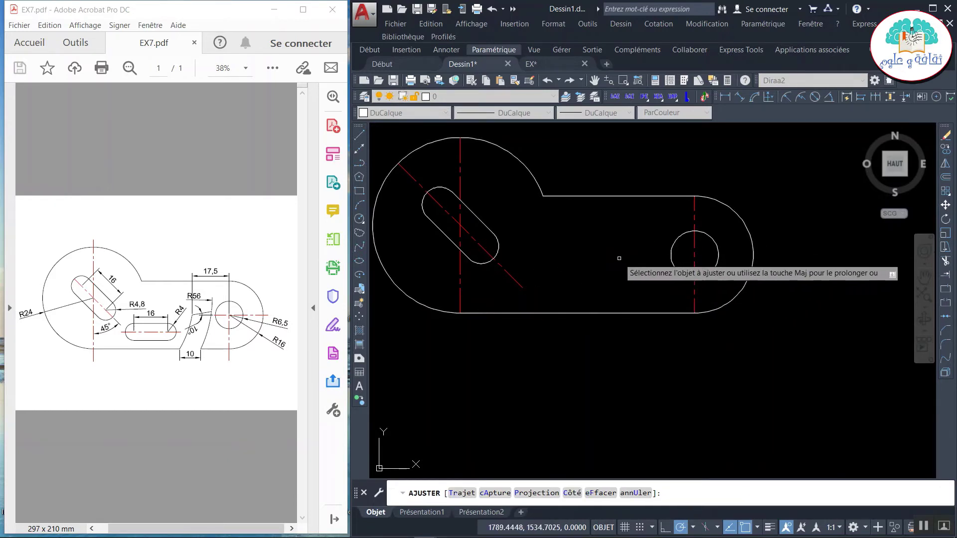
pyautogui.press('Return')
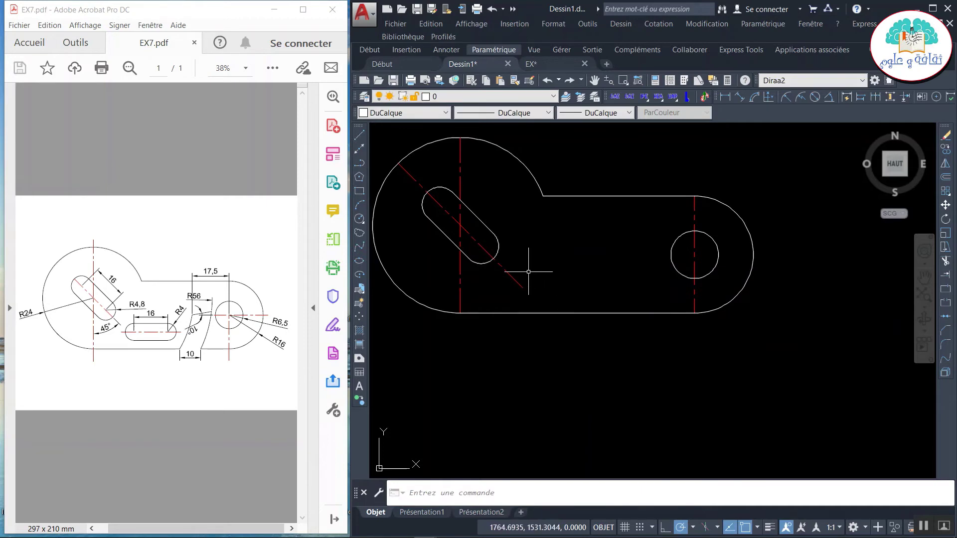
# Shorten the lower end of the diagonal slot axis.
pyautogui.click(528, 271)
pyautogui.click(516, 293)
pyautogui.click(522, 287)
pyautogui.moveTo(521, 287)
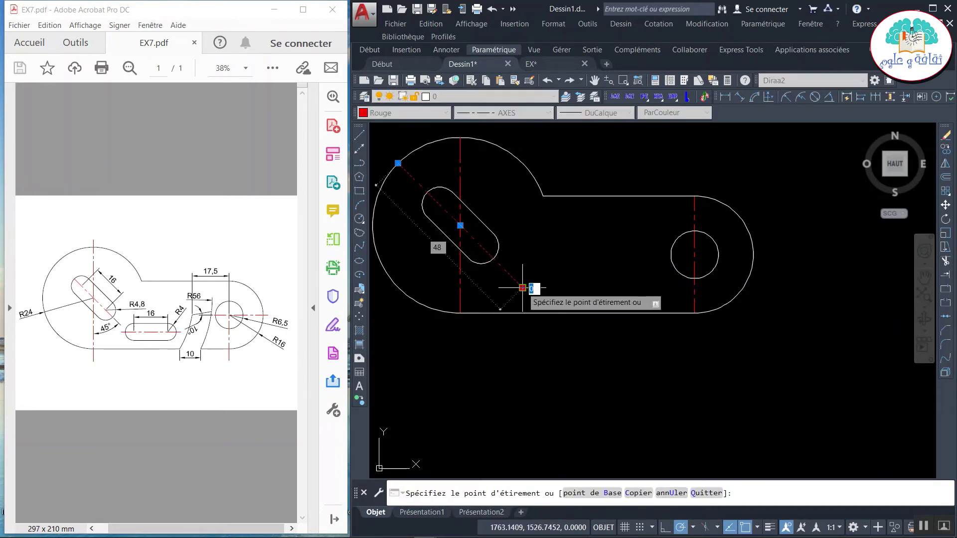
pyautogui.click(505, 270)
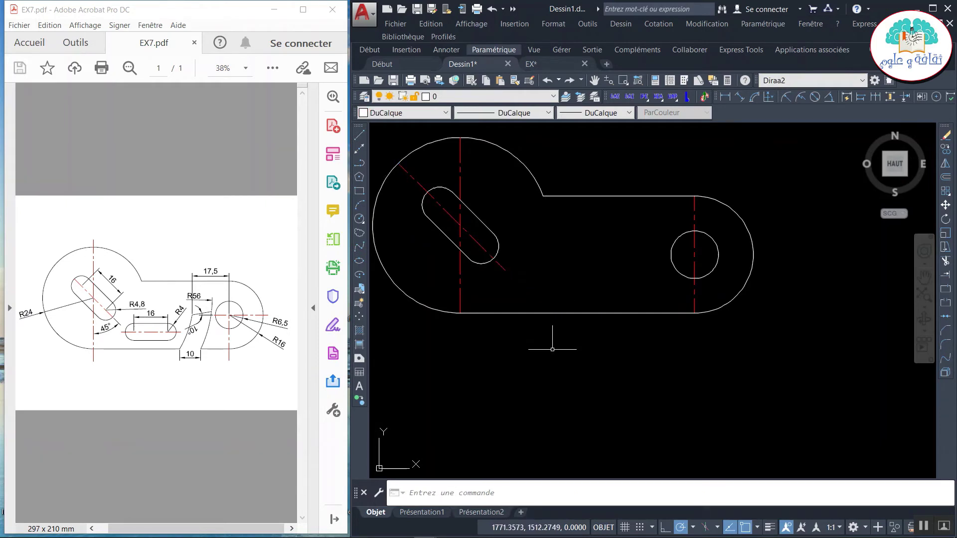
pyautogui.write('C')
pyautogui.press('Return')
# Place the radius-4 circle on the bottom edge and shift it 19 units right.
pyautogui.click(460, 313)
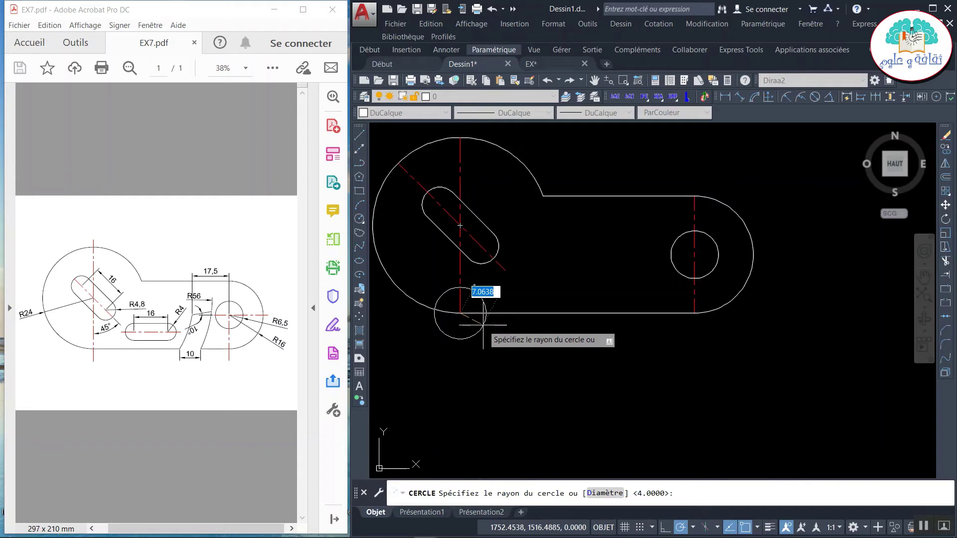
pyautogui.press('Return')
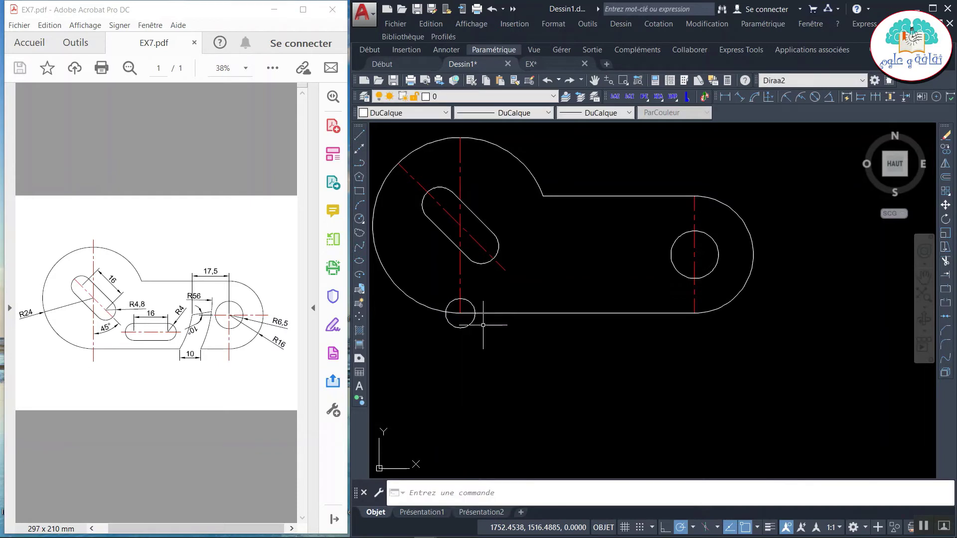
pyautogui.click(421, 352)
pyautogui.click(478, 294)
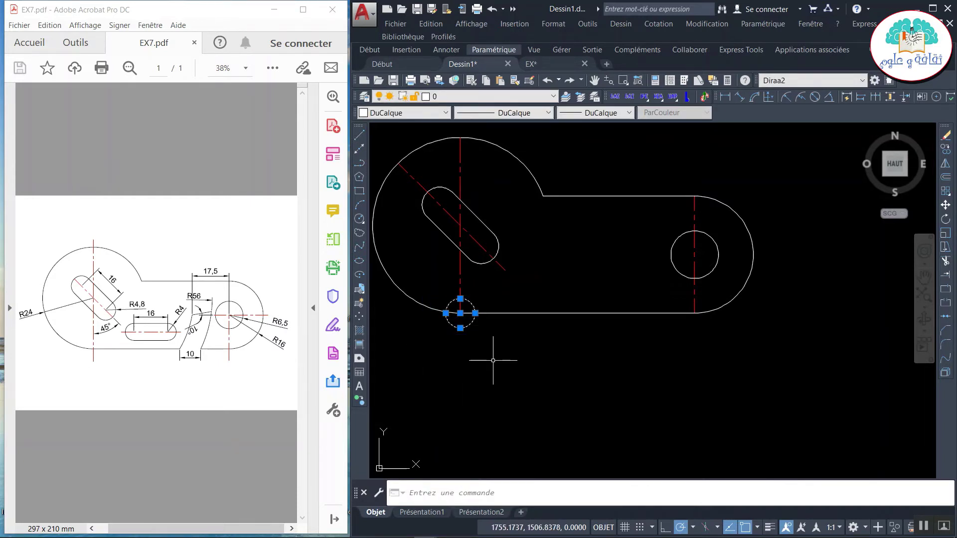
pyautogui.rightClick(495, 358)
pyautogui.click(527, 165)
pyautogui.click(510, 369)
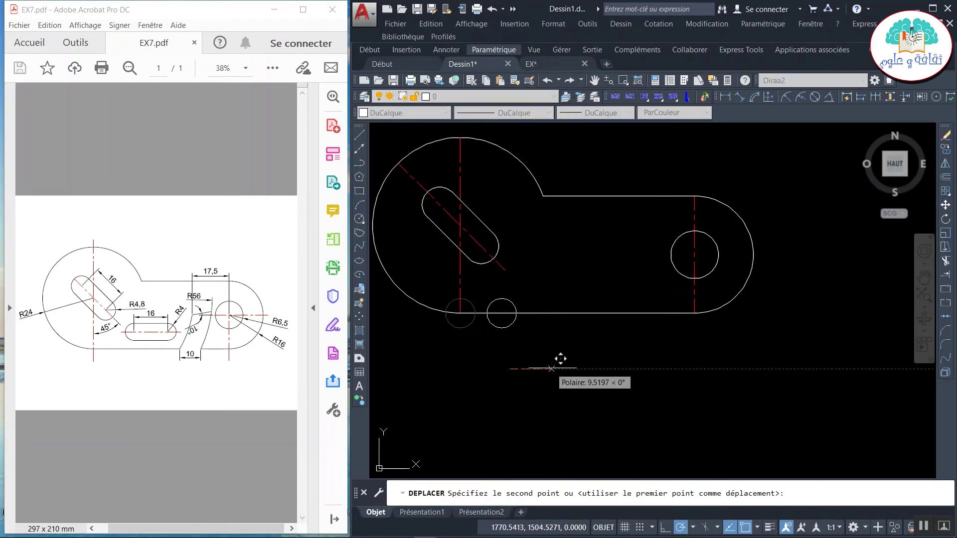
pyautogui.write('19')
pyautogui.press('Return')
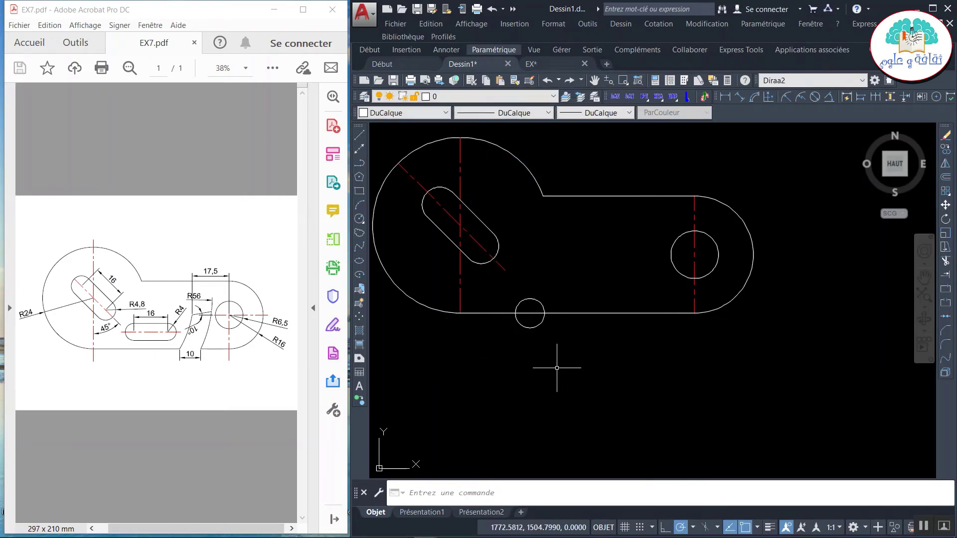
# Shift the small circle 8 units up.
pyautogui.click(516, 314)
pyautogui.rightClick(557, 277)
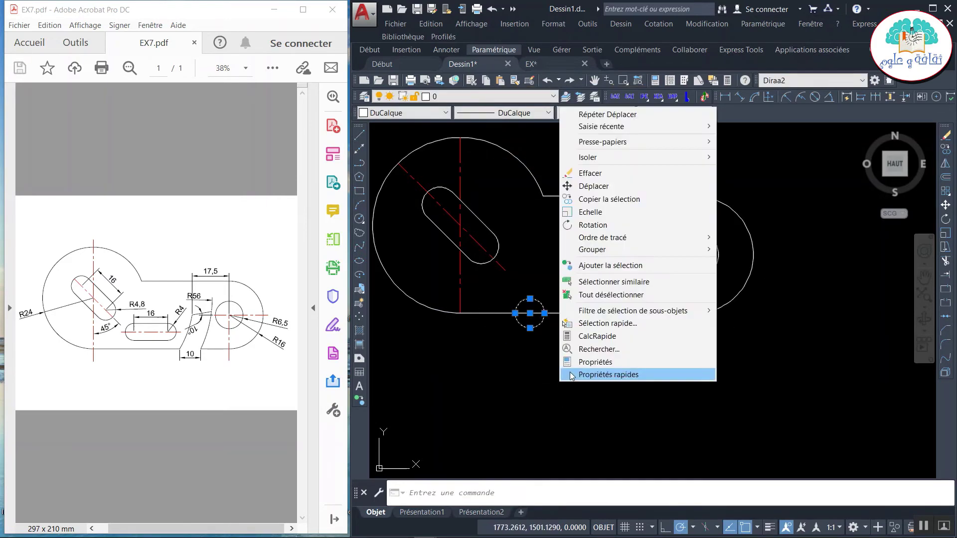
pyautogui.click(593, 186)
pyautogui.click(599, 405)
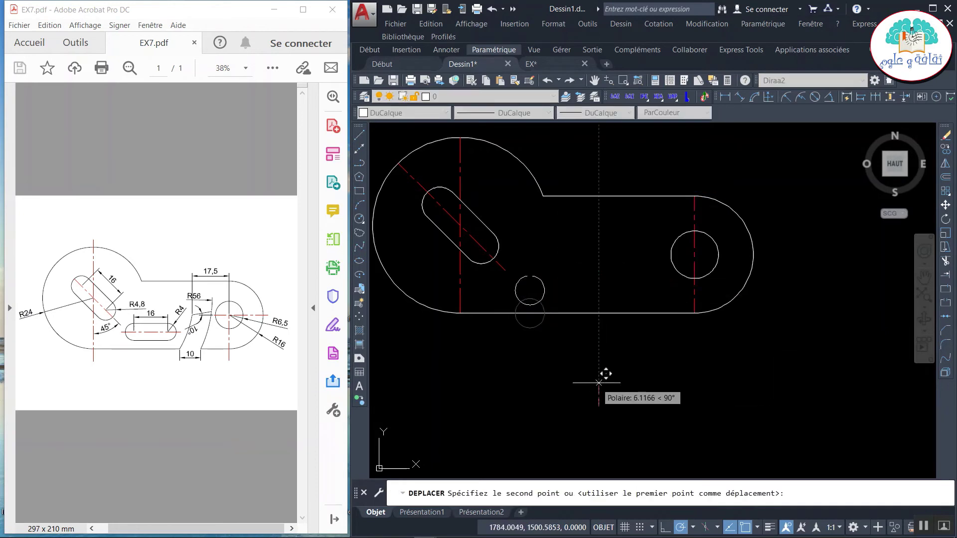
pyautogui.write('8')
pyautogui.press('Return')
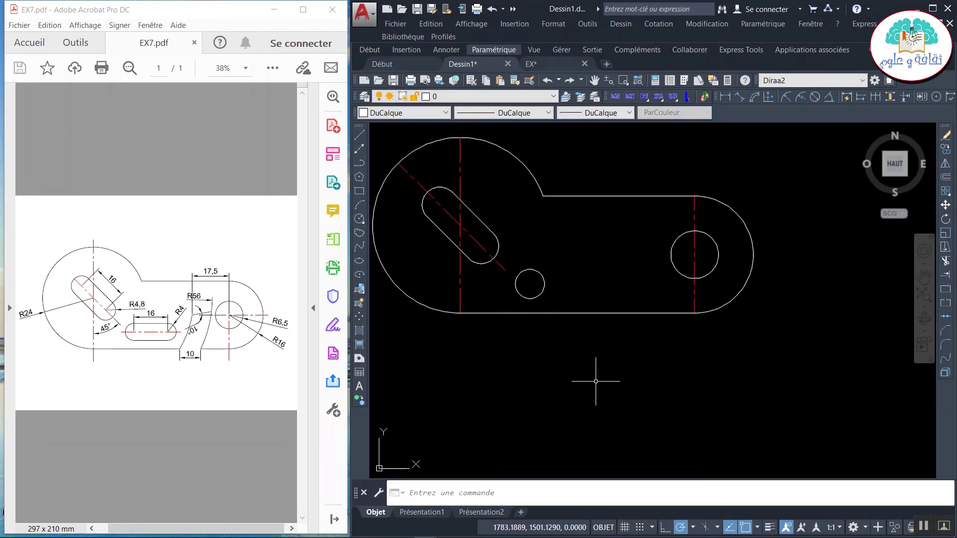
# Copy the small circle 16 units to the right.
pyautogui.click(563, 274)
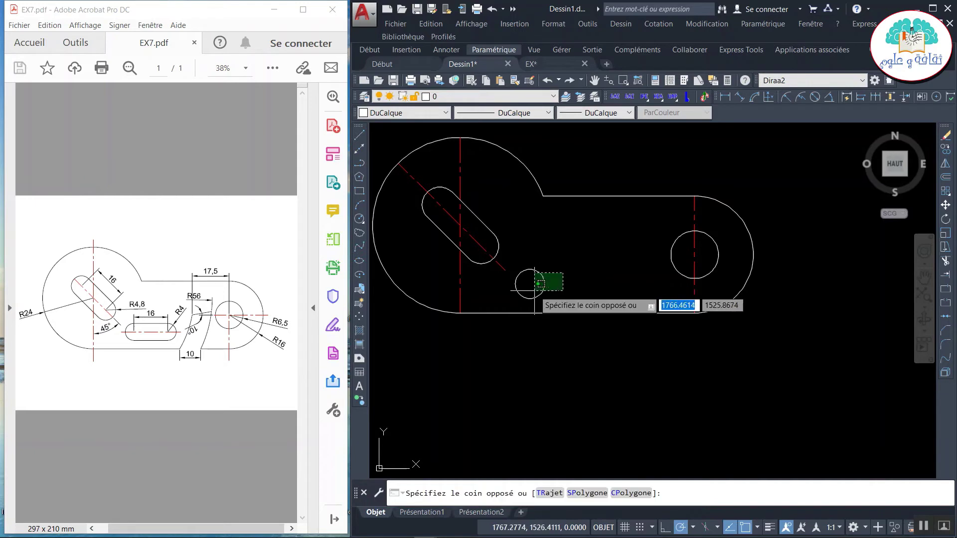
pyautogui.click(535, 291)
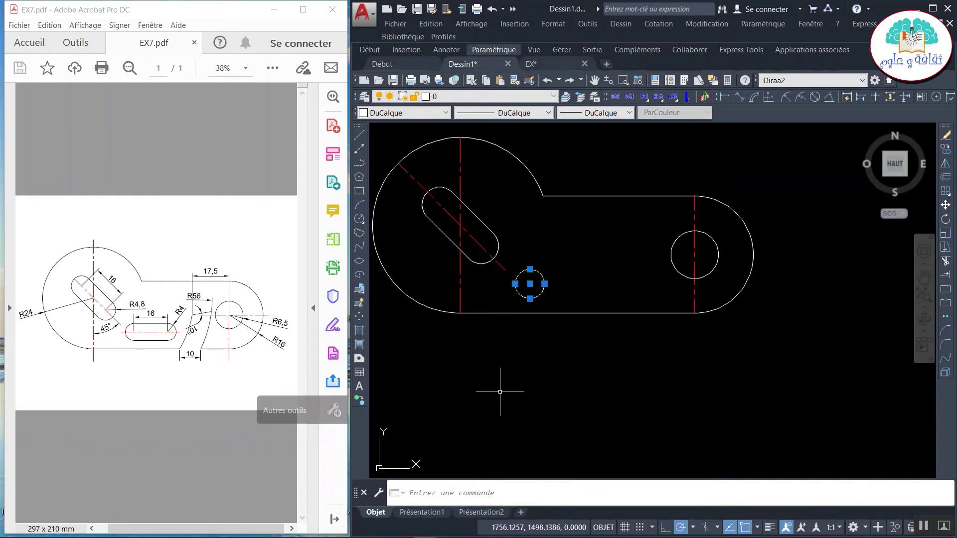
pyautogui.rightClick(561, 392)
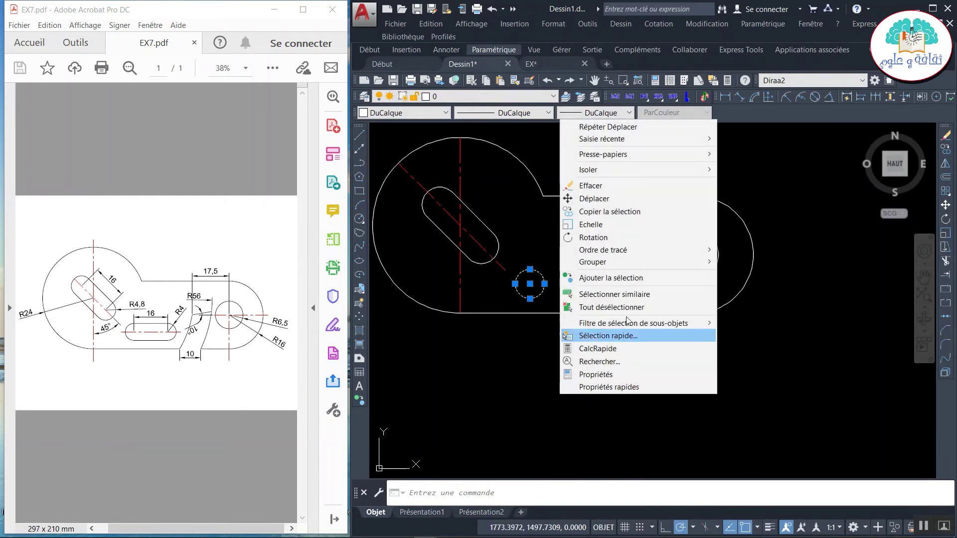
pyautogui.click(602, 213)
pyautogui.click(520, 376)
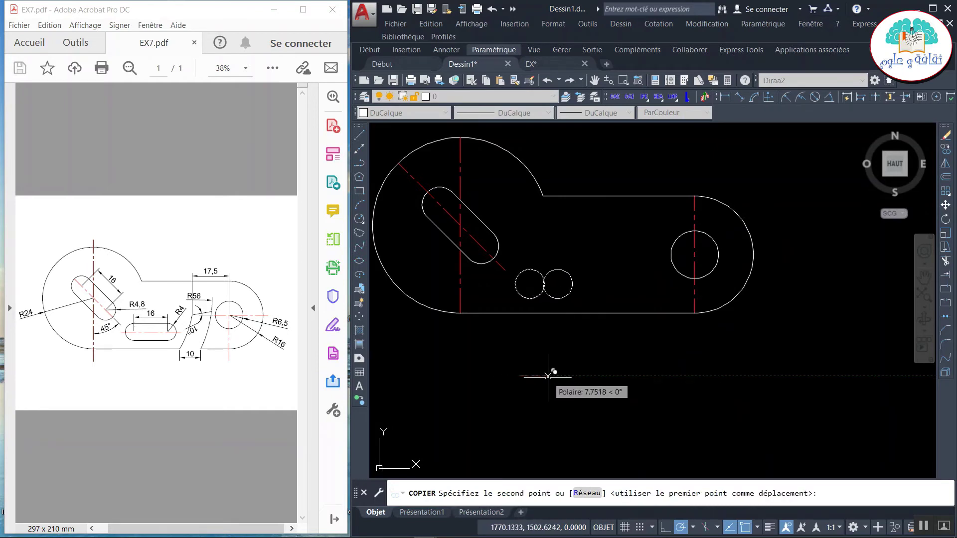
pyautogui.write('16')
pyautogui.press('Return')
pyautogui.press('Return')
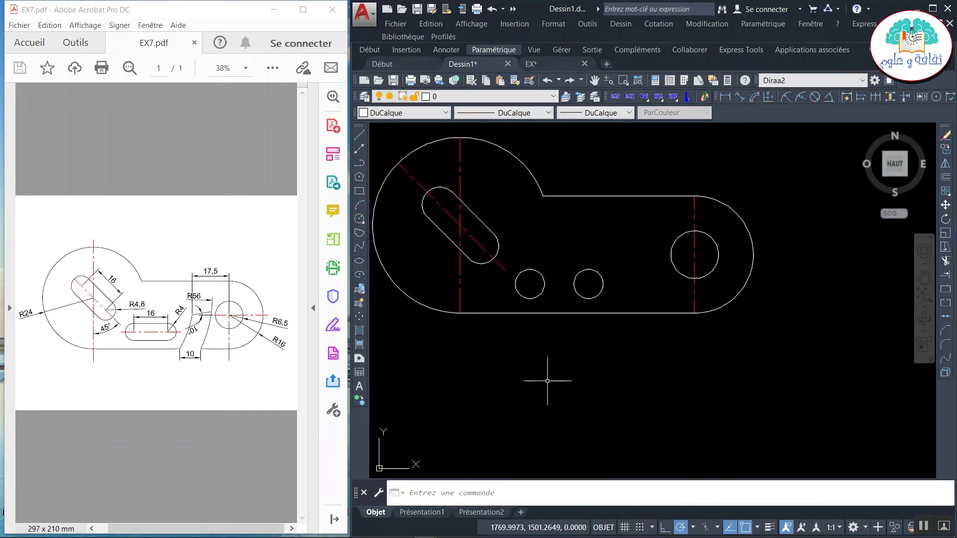
# Draw the top and bottom lines joining the two small circles.
pyautogui.write('l')
pyautogui.press('Return')
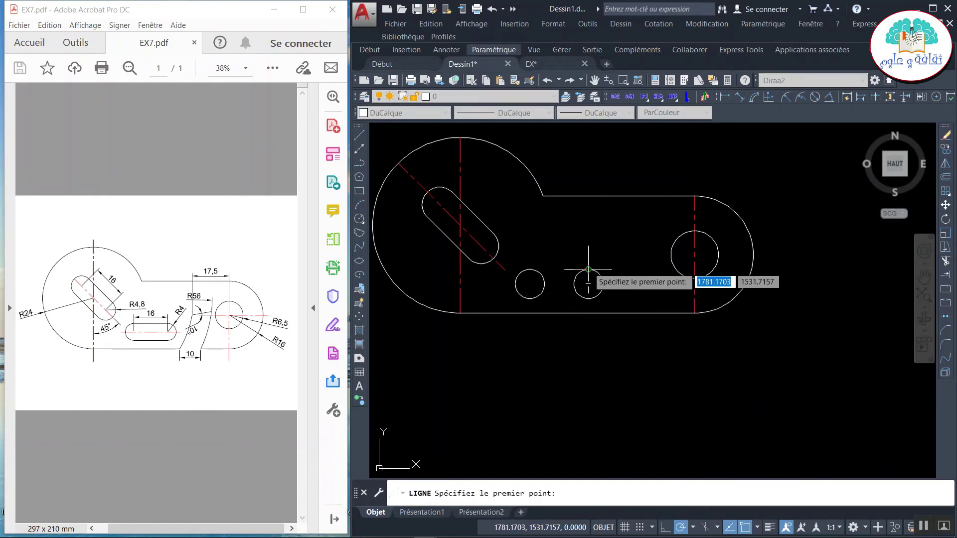
pyautogui.click(580, 269)
pyautogui.click(506, 269)
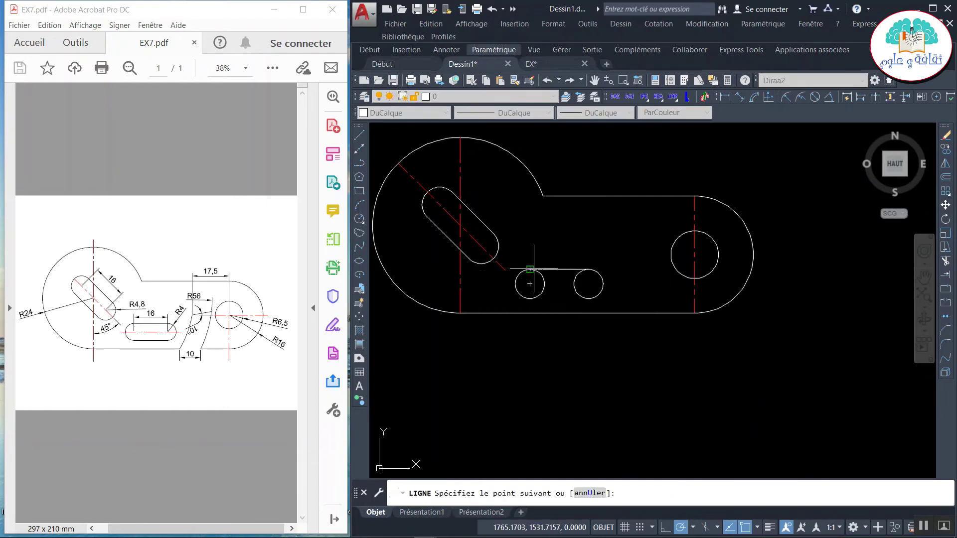
pyautogui.press('Return')
pyautogui.press('Return')
pyautogui.click(588, 299)
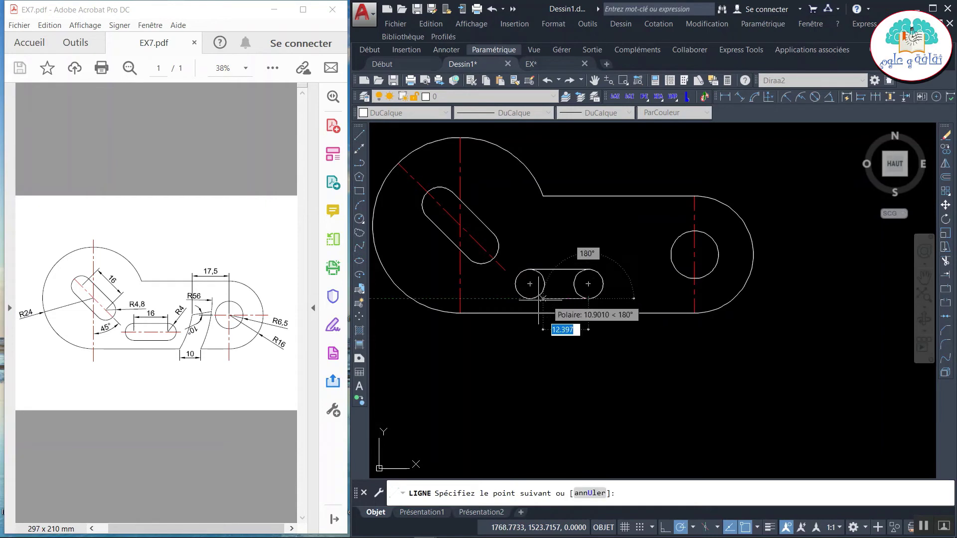
pyautogui.click(535, 299)
pyautogui.press('Return')
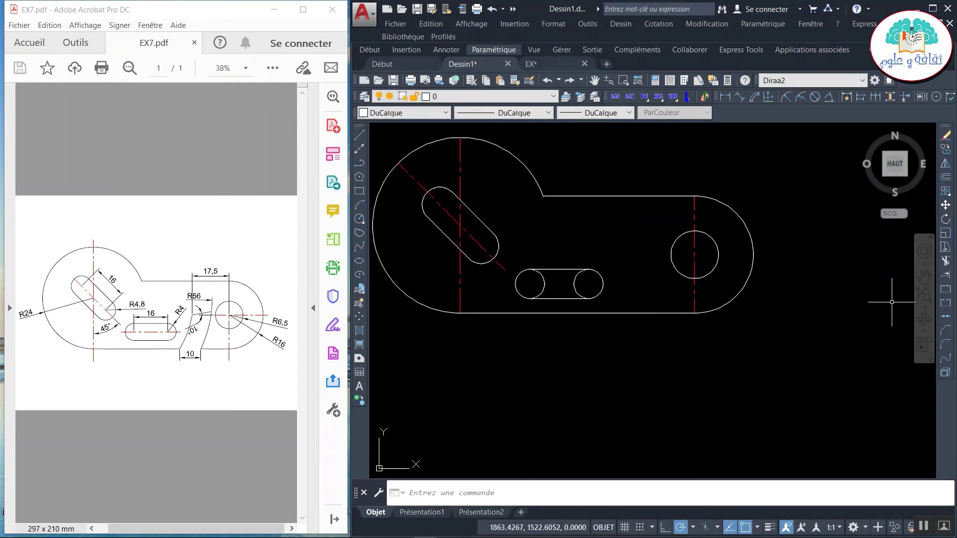
# Trim away the inner arcs of both circles with a fence.
pyautogui.click(945, 260)
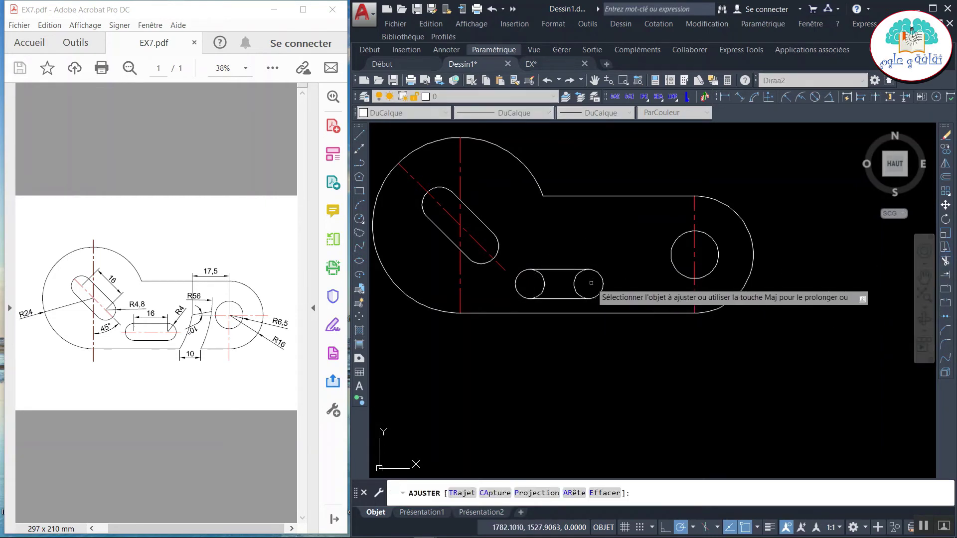
pyautogui.moveTo(591, 283); pyautogui.dragTo(526, 281)
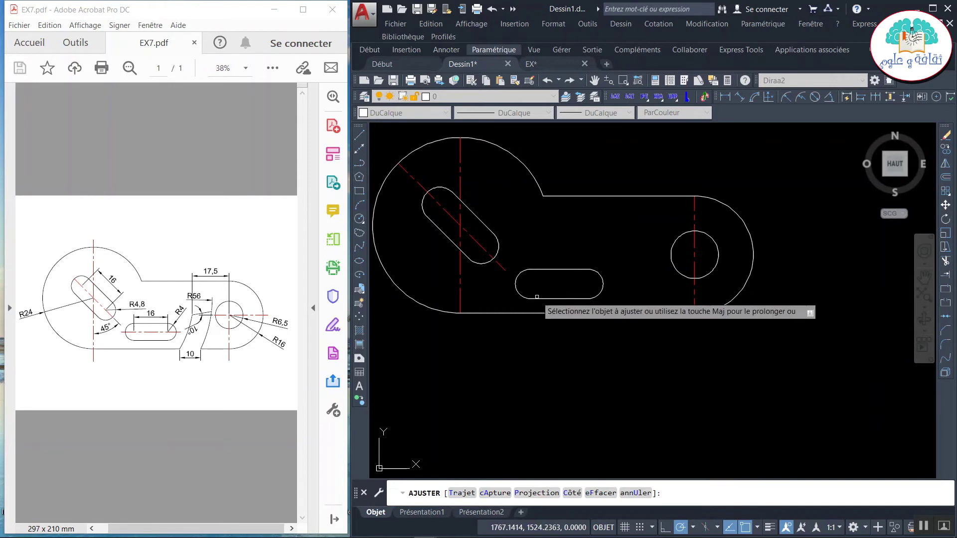
pyautogui.press('Return')
pyautogui.scroll(2, 705, 248)
pyautogui.write('L')
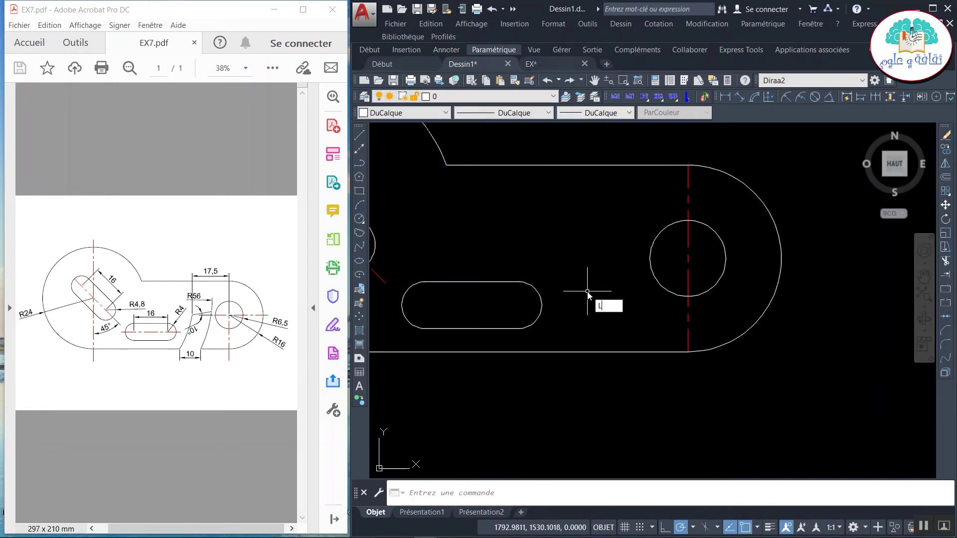
# Draw a 10-unit horizontal line starting 17.5 left of the right hole's centre.
pyautogui.press('Return')
pyautogui.write('17.5')
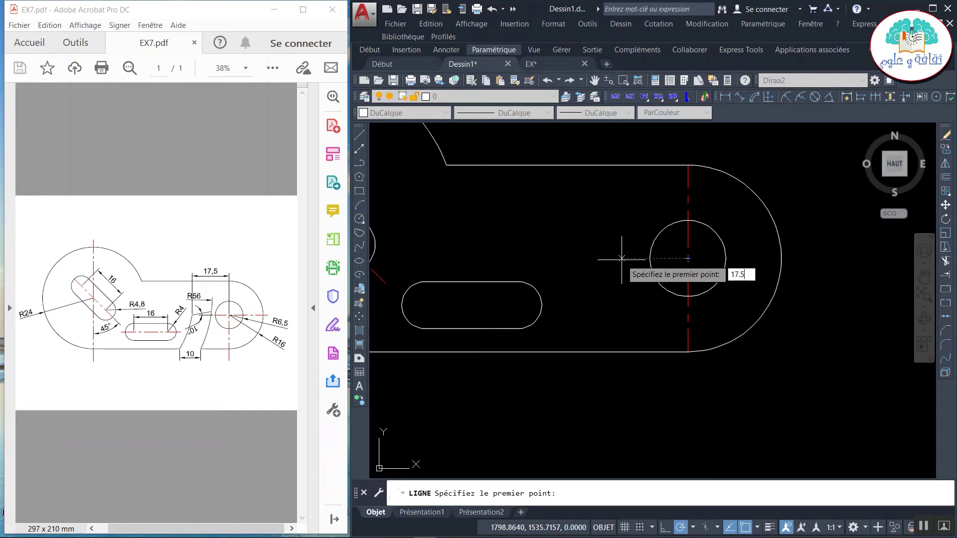
pyautogui.press('Return')
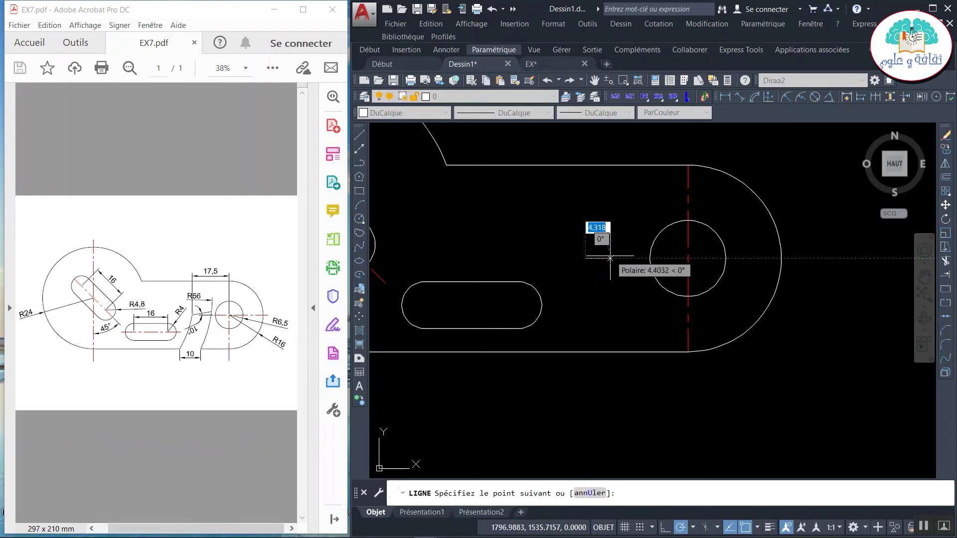
pyautogui.write('10')
pyautogui.press('Return')
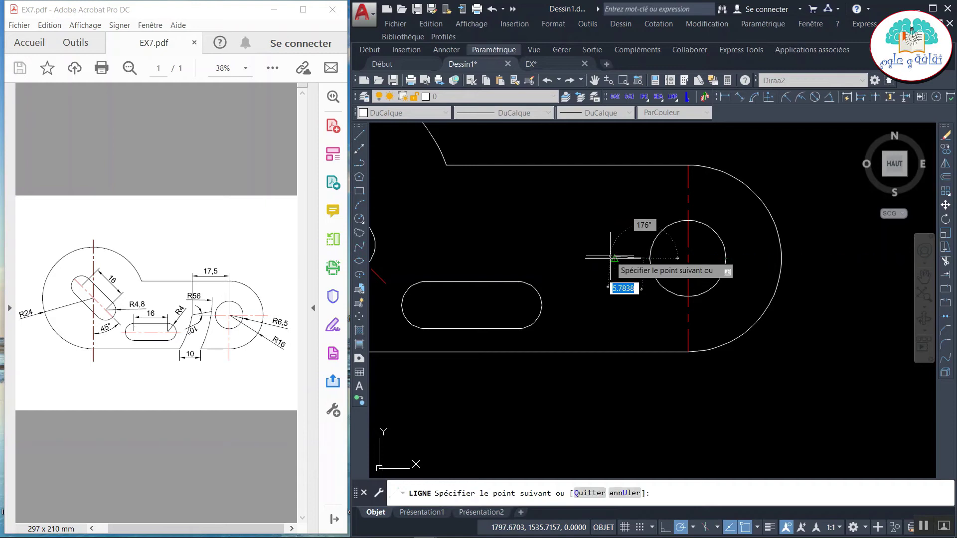
pyautogui.press('Return')
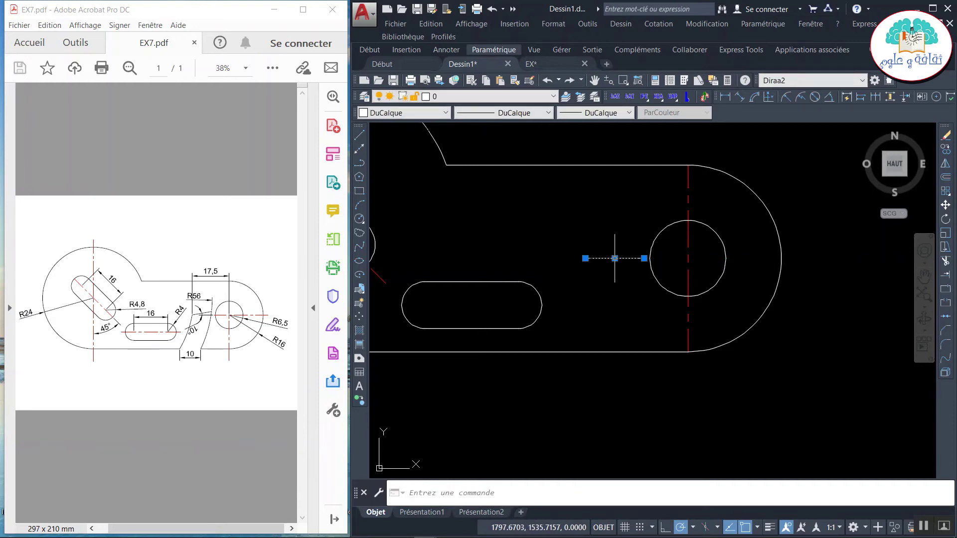
pyautogui.moveTo(585, 259)
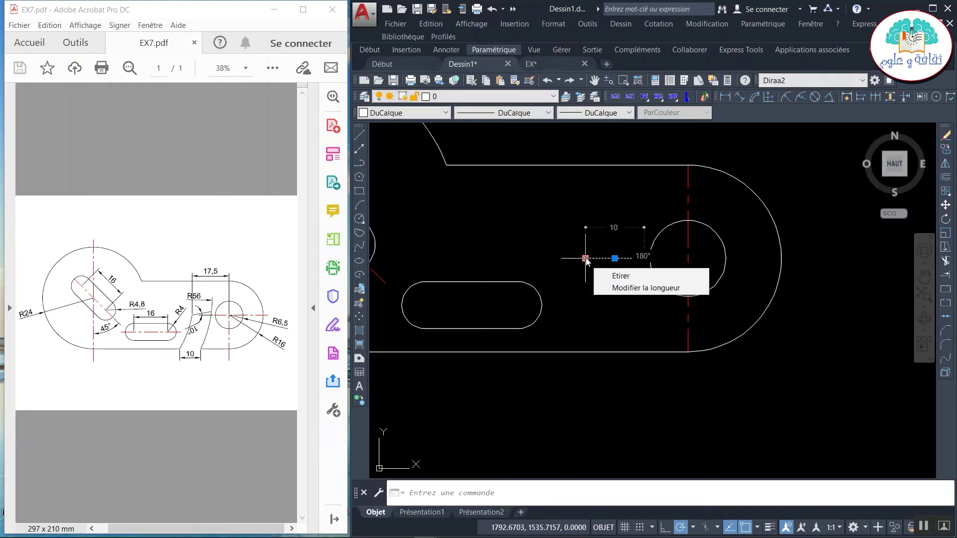
pyautogui.press('Escape')
pyautogui.scroll(3, 566, 310)
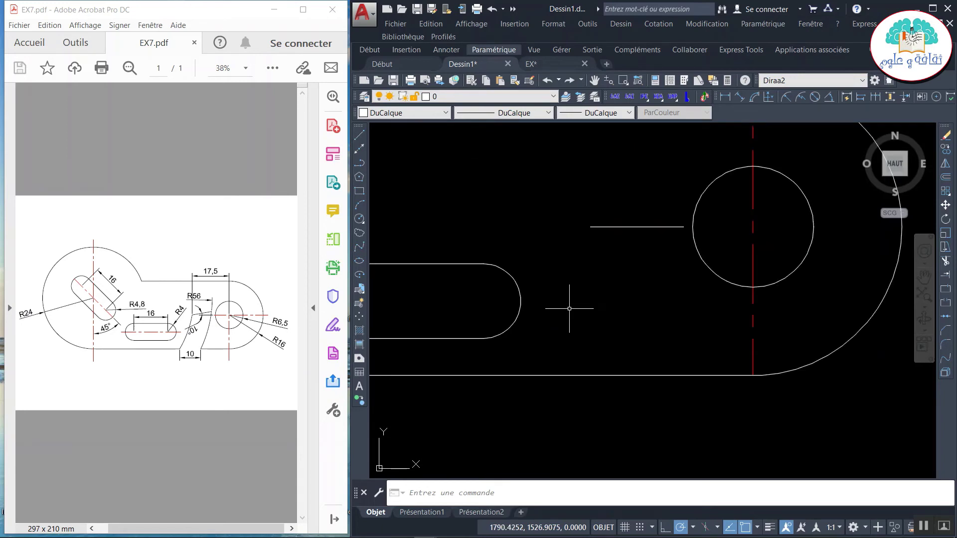
pyautogui.scroll(-6, 569, 308)
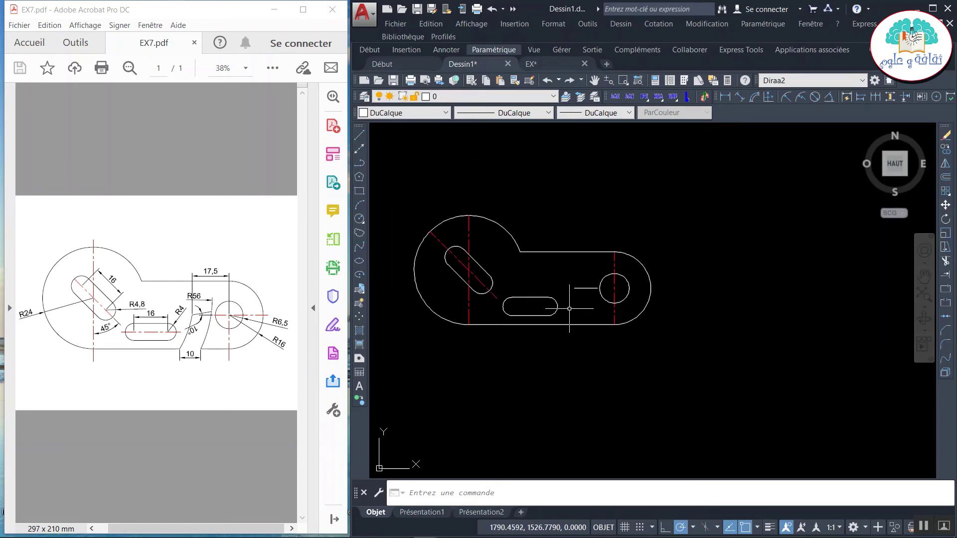
# Draw the slanted notch line from the bottom edge up to the short line's end.
pyautogui.click(359, 135)
pyautogui.write('50,')
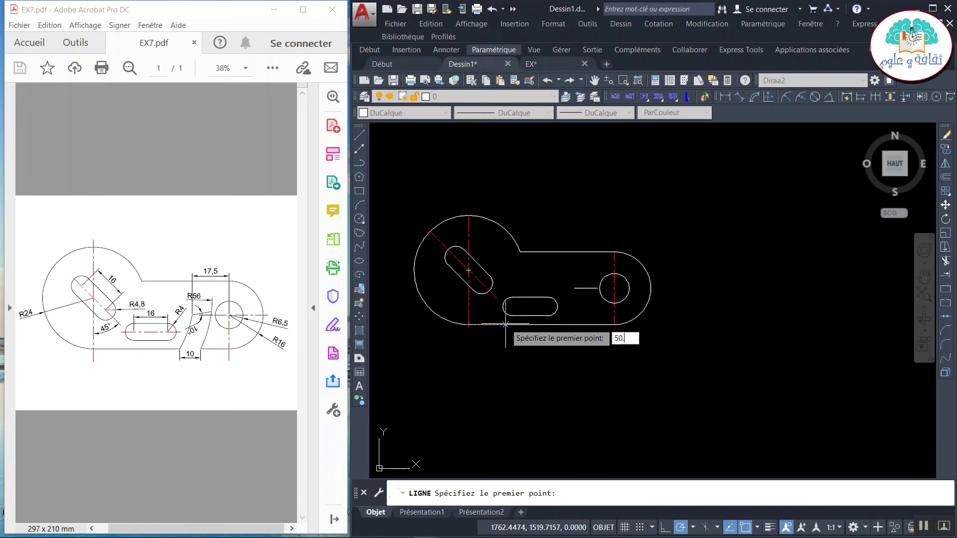
pyautogui.press('Return')
pyautogui.scroll(4, 601, 316)
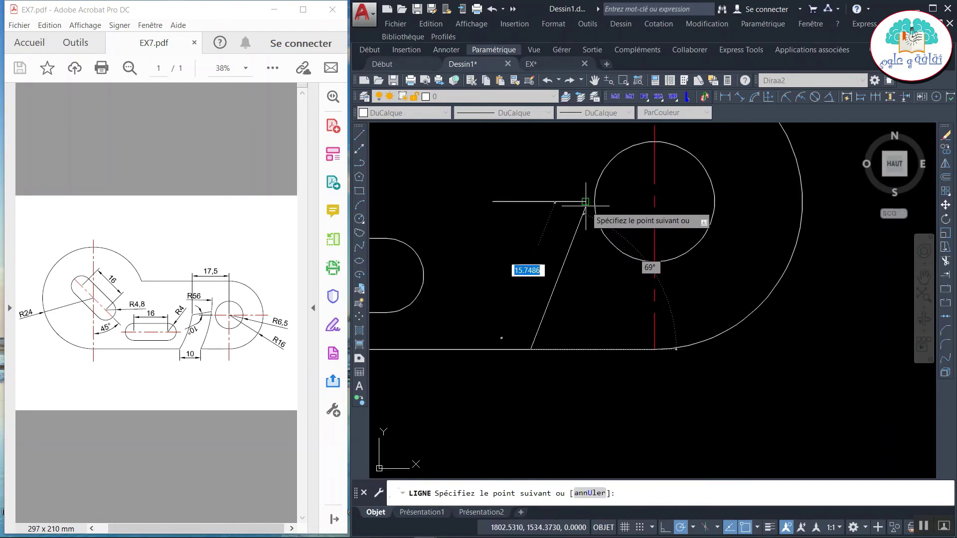
pyautogui.click(586, 202)
pyautogui.press('Return')
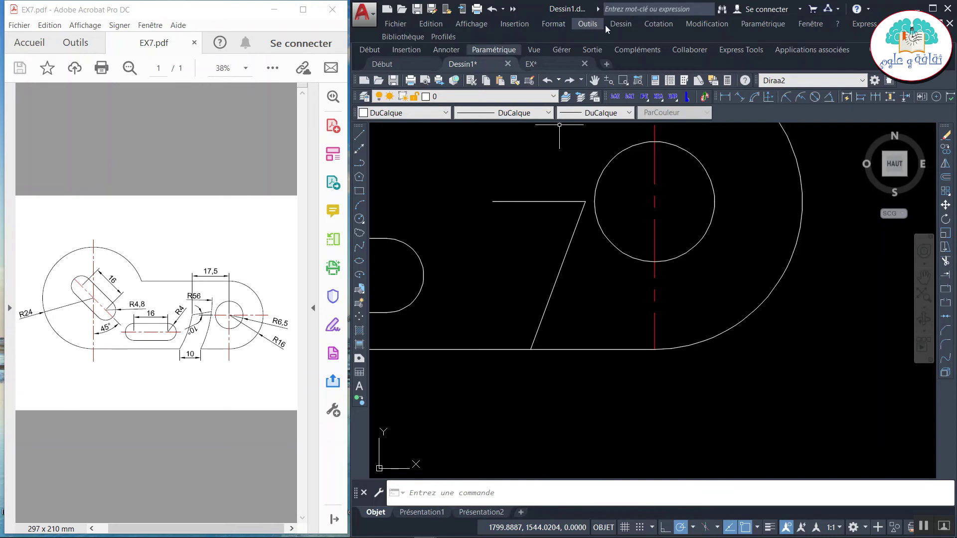
# Draw a start-end-radius arc of R56 between the slanted line's bottom and top ends.
pyautogui.click(618, 24)
pyautogui.moveTo(643, 176)
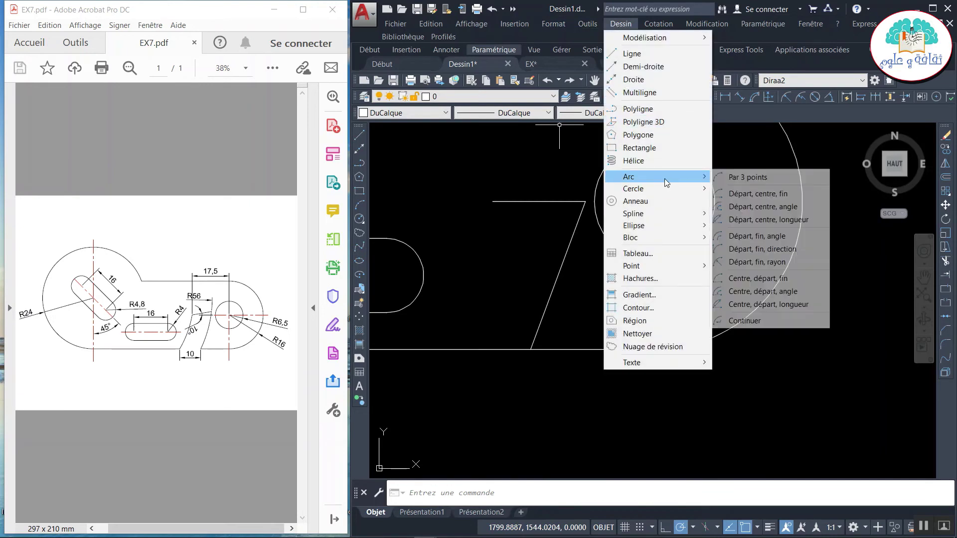
pyautogui.click(757, 262)
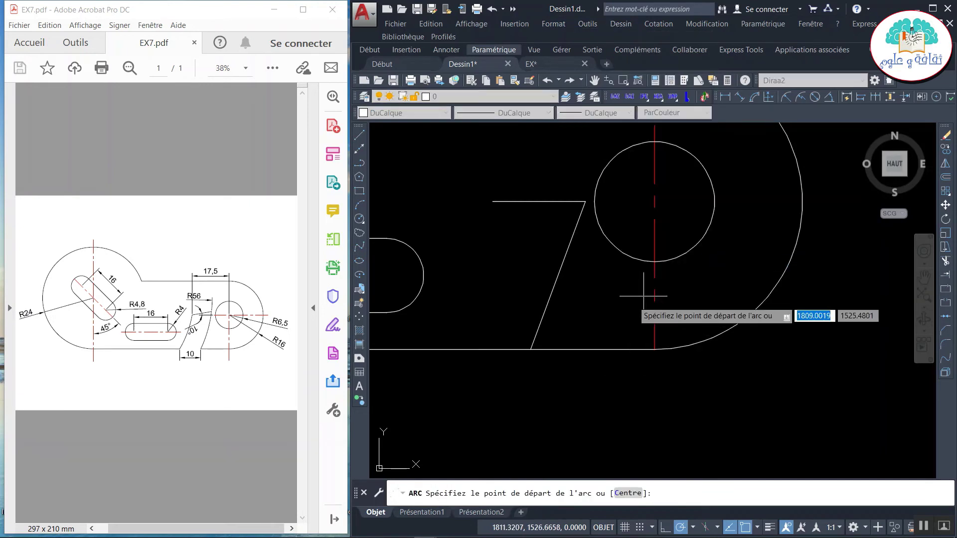
pyautogui.click(531, 349)
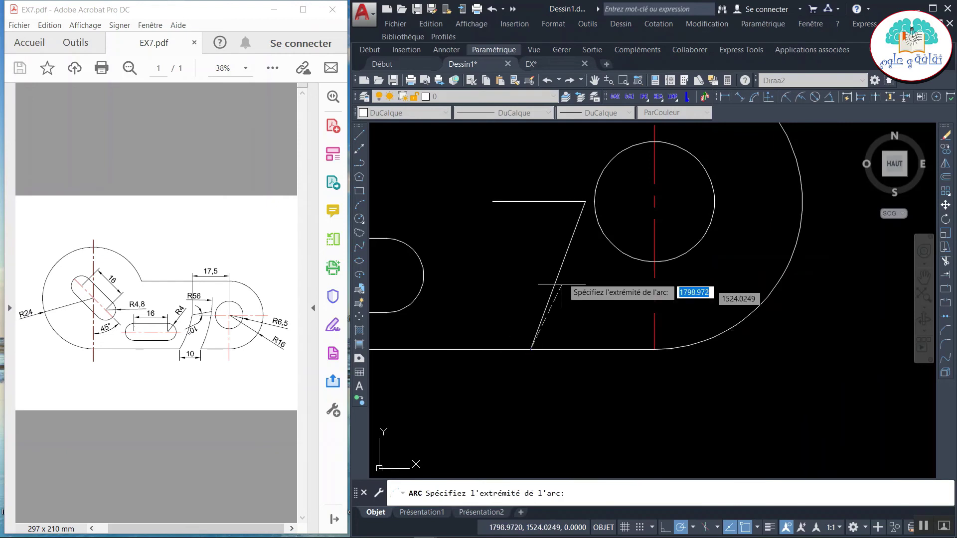
pyautogui.click(584, 202)
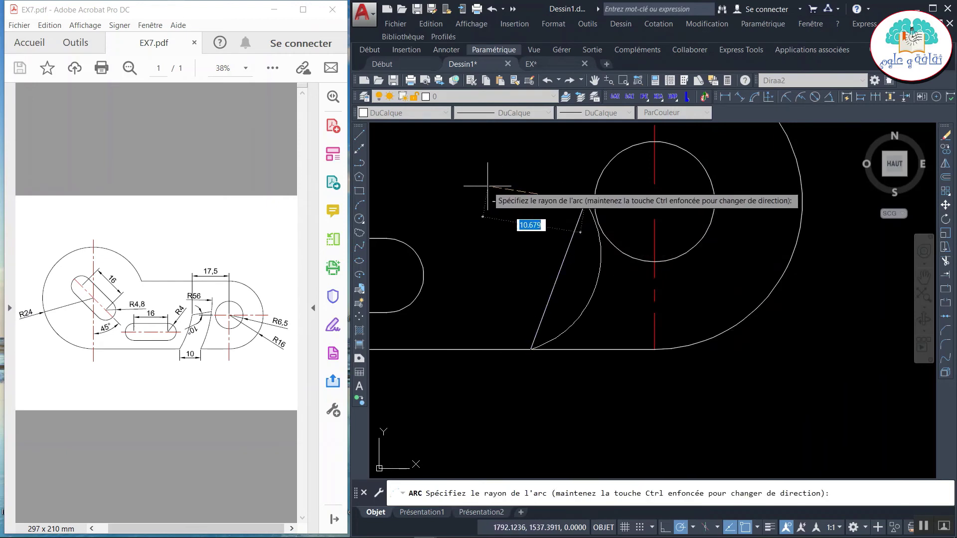
pyautogui.write('6')
pyautogui.press('Return')
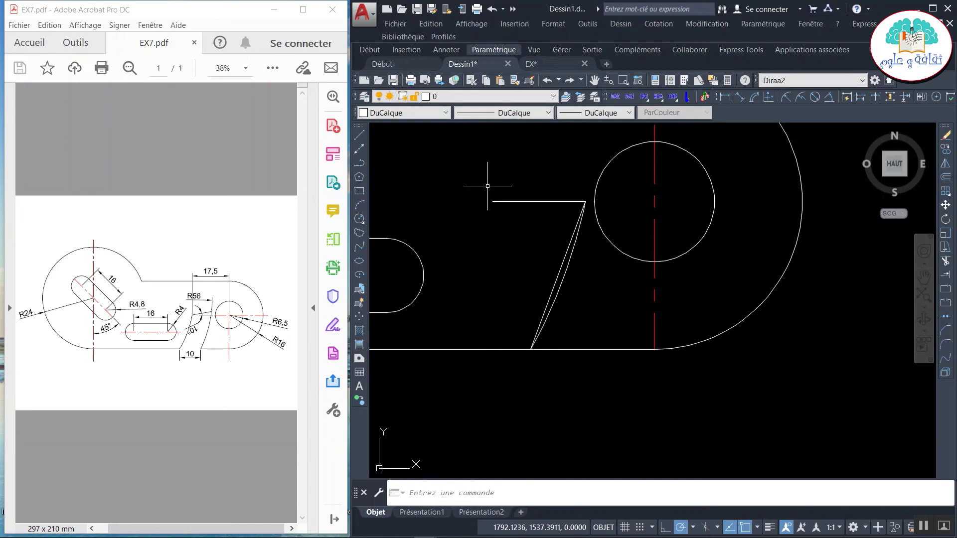
pyautogui.click(528, 201)
# Rotate the notch's short top line 10° about its left end.
pyautogui.rightClick(493, 251)
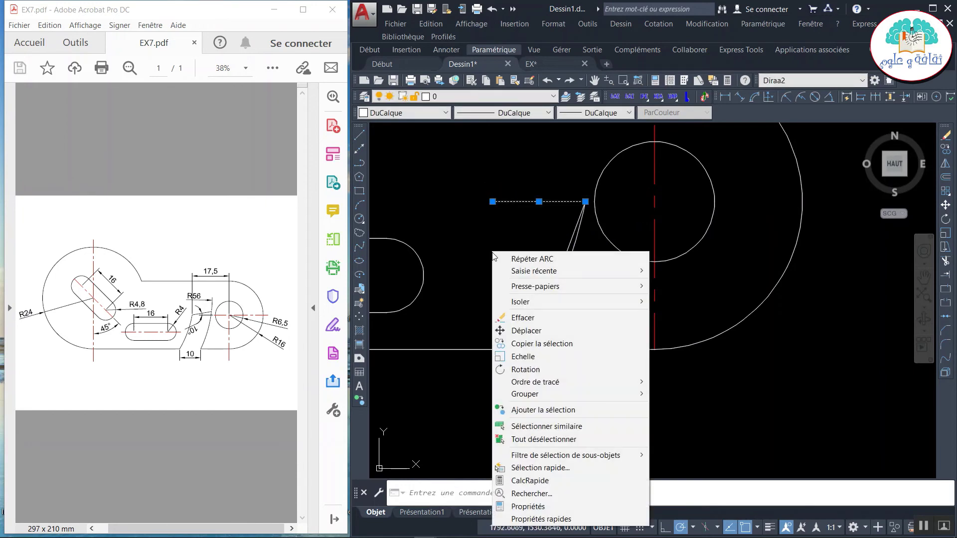
pyautogui.click(526, 370)
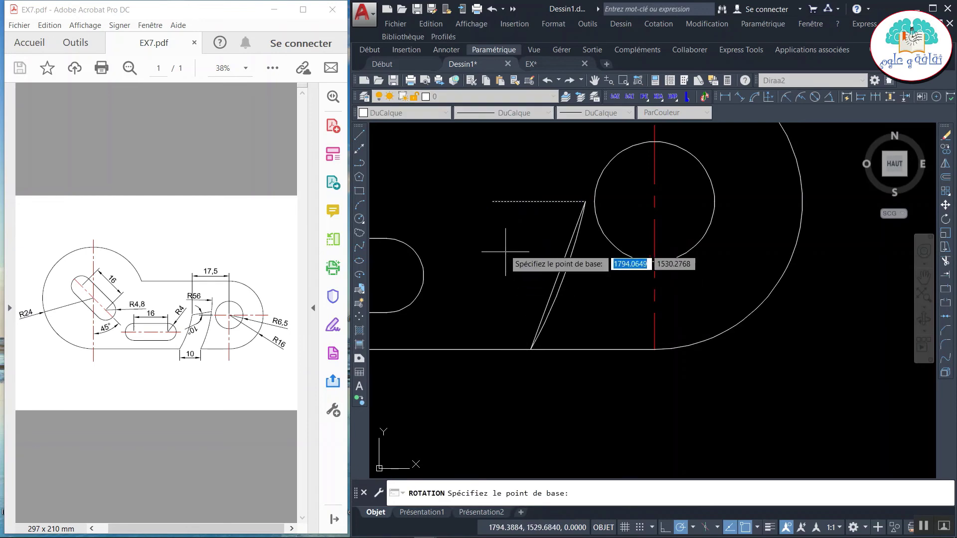
pyautogui.click(492, 201)
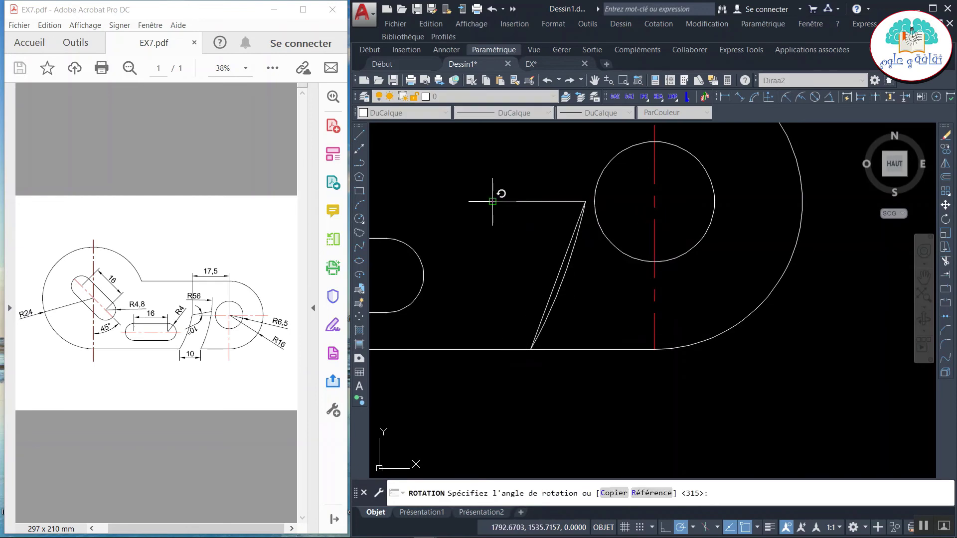
pyautogui.write('10')
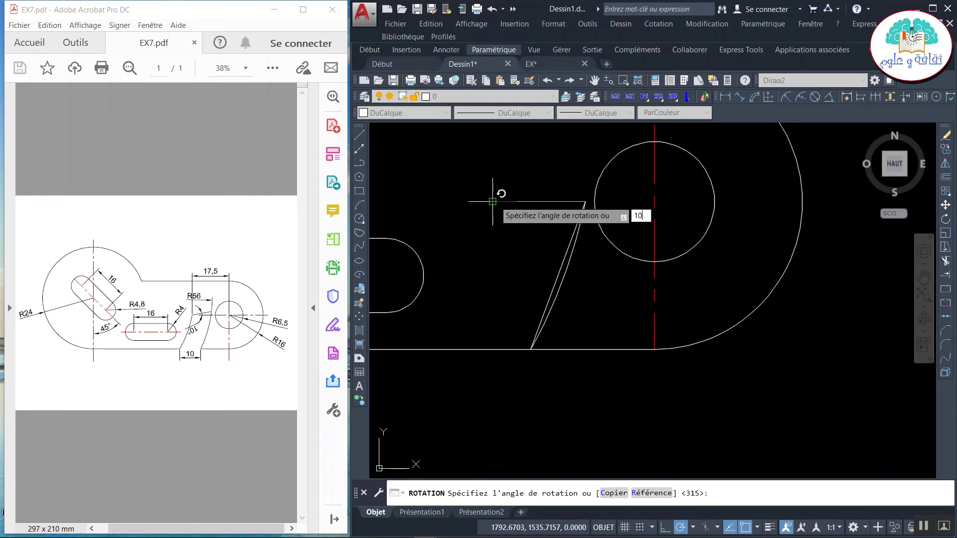
pyautogui.press('Return')
pyautogui.scroll(2, 502, 201)
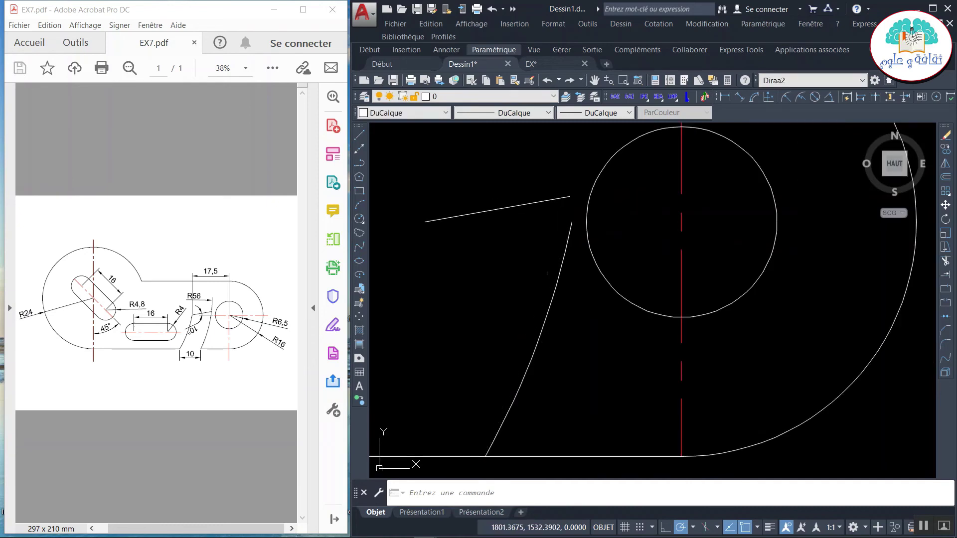
# Extend the tilted line and the R56 arc until they meet.
pyautogui.click(946, 274)
pyautogui.press('Return')
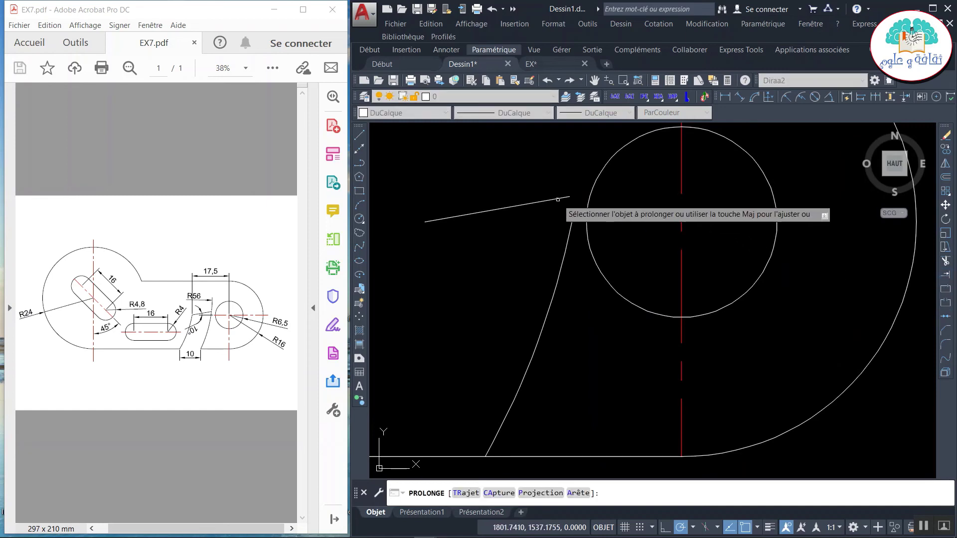
pyautogui.click(558, 199)
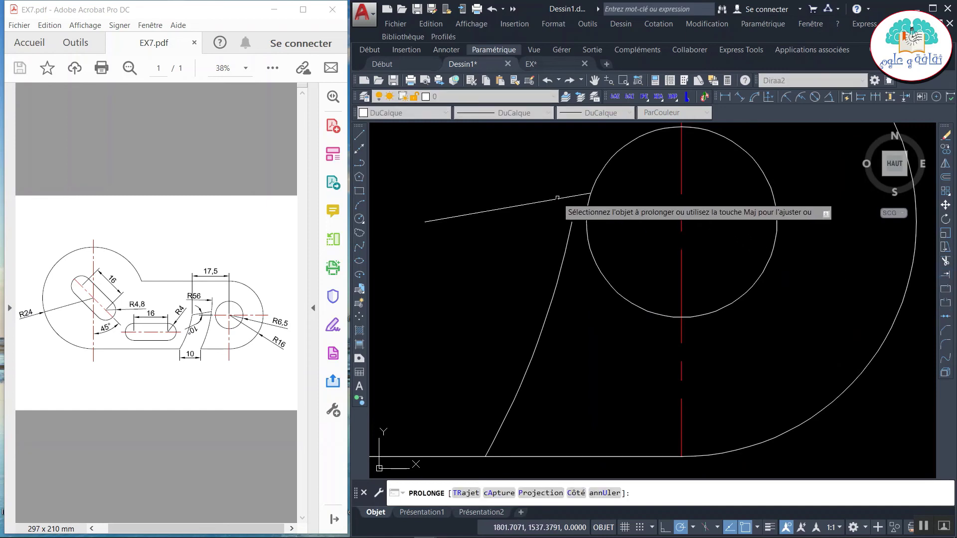
pyautogui.click(569, 238)
pyautogui.press('Return')
# Trim the tilted line's stub beyond its corner with the arc.
pyautogui.click(949, 264)
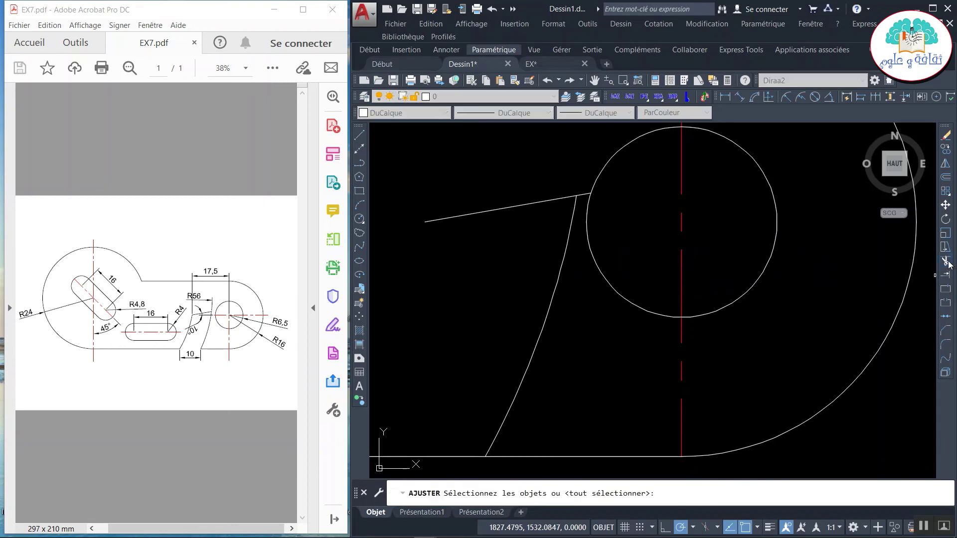
pyautogui.press('Return')
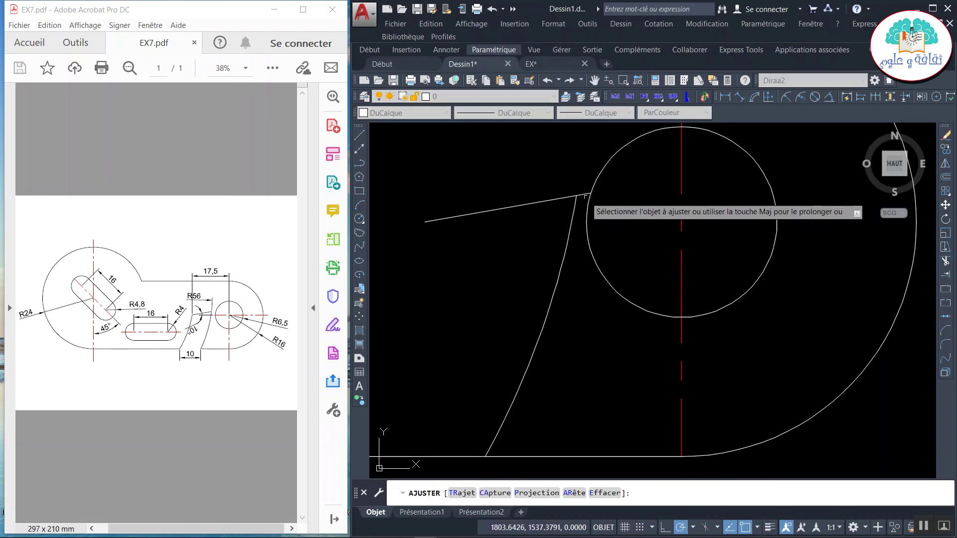
pyautogui.click(587, 195)
pyautogui.scroll(-3, 578, 233)
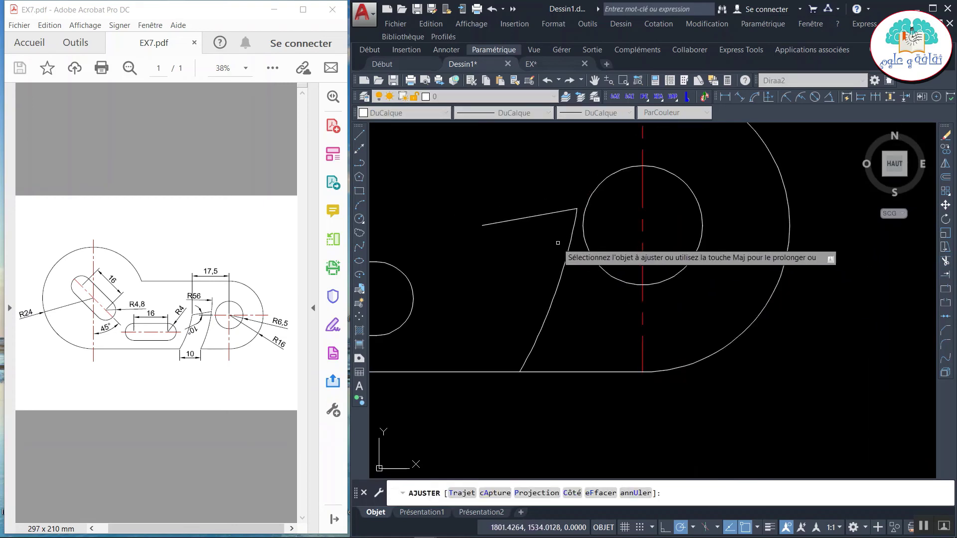
pyautogui.press('Escape')
pyautogui.click(563, 305)
pyautogui.click(519, 311)
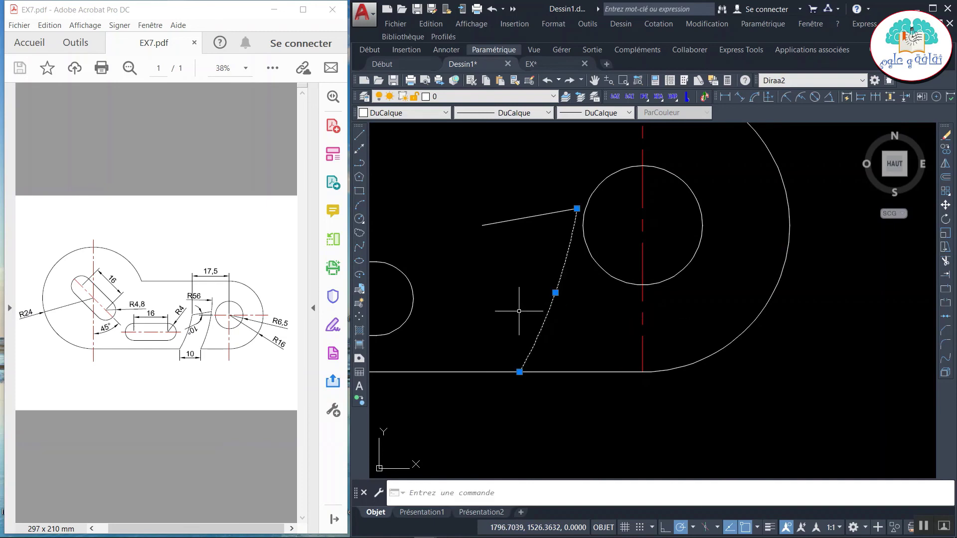
# Copy the notch arc 10 units to the left from its bottom end.
pyautogui.rightClick(519, 311)
pyautogui.click(558, 129)
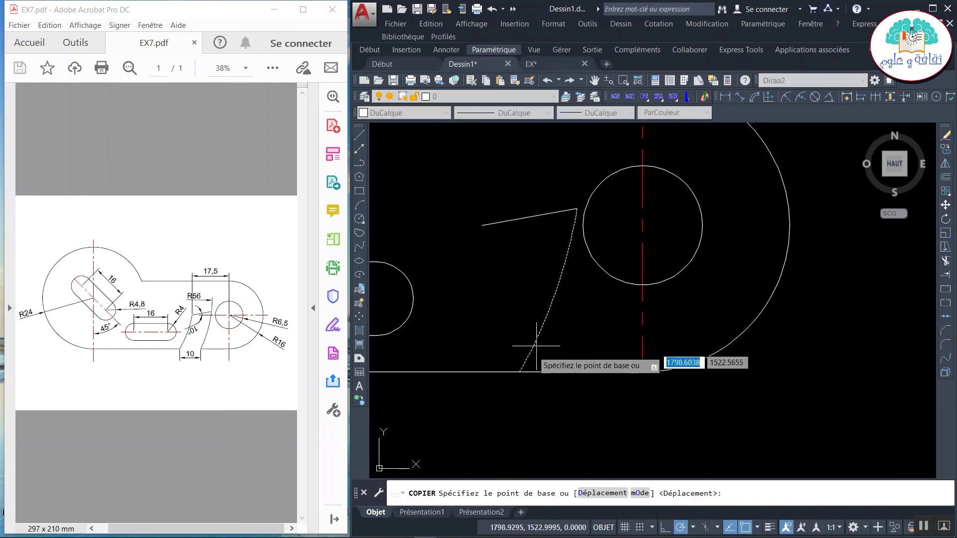
pyautogui.click(520, 371)
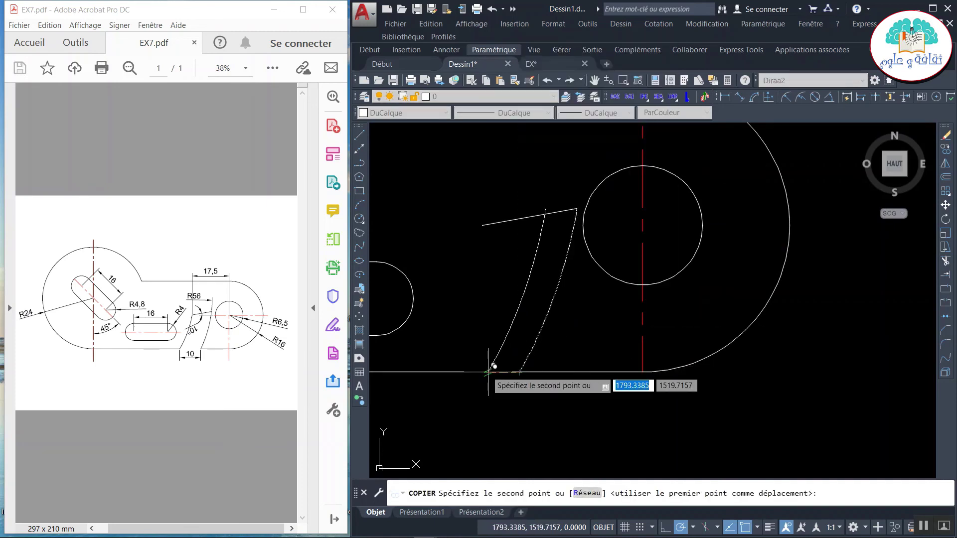
pyautogui.write('10')
pyautogui.press('Return')
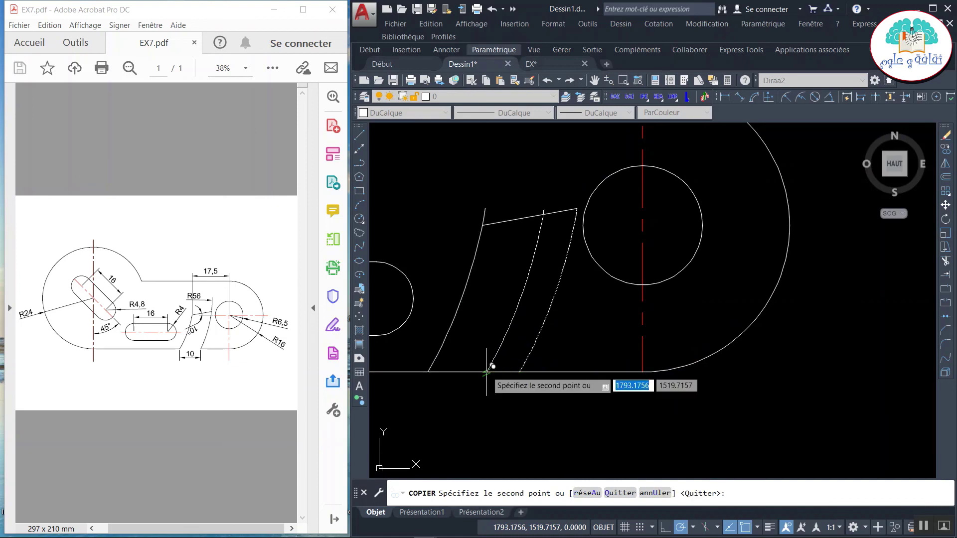
pyautogui.press('Escape')
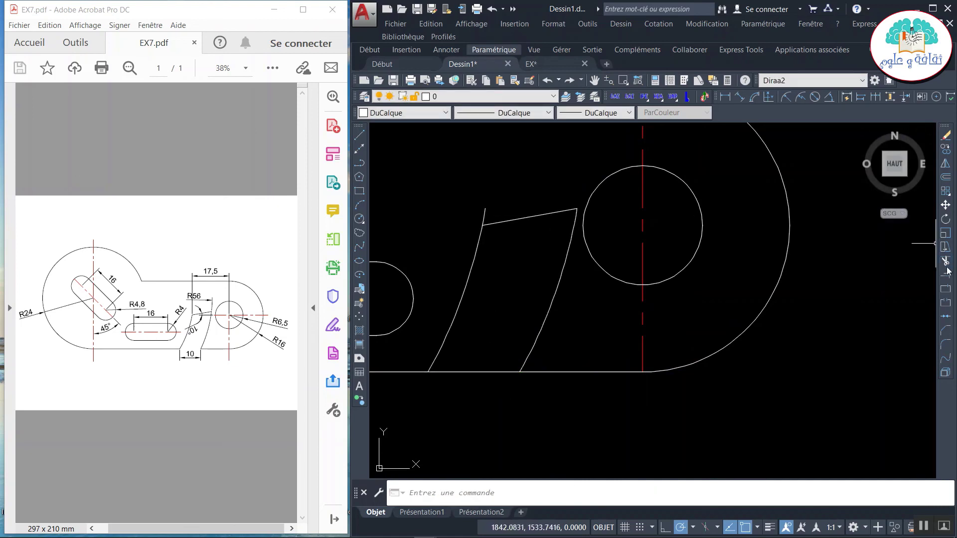
# Trim the stub above the copied arc and the bottom edge between the arcs.
pyautogui.click(945, 261)
pyautogui.press('Return')
pyautogui.click(508, 198)
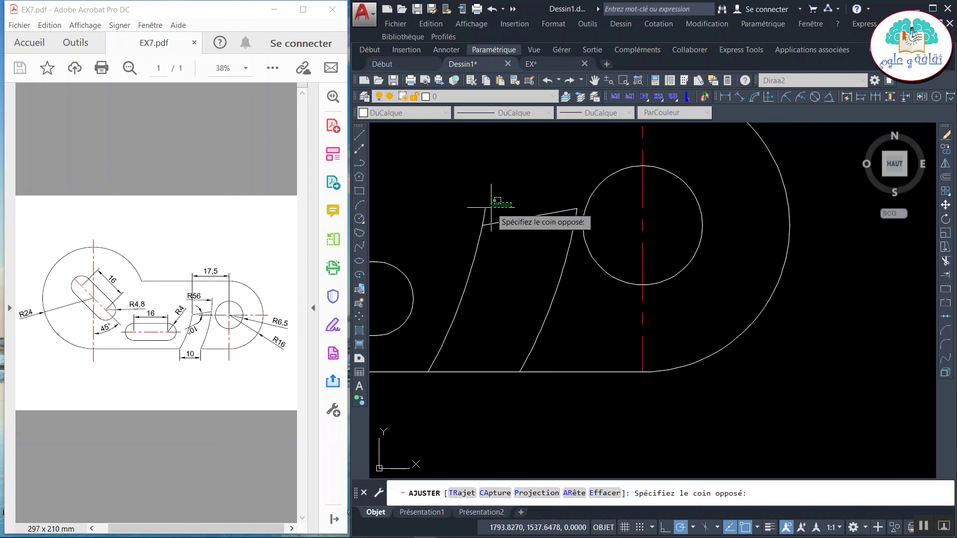
pyautogui.click(483, 212)
pyautogui.press('Escape')
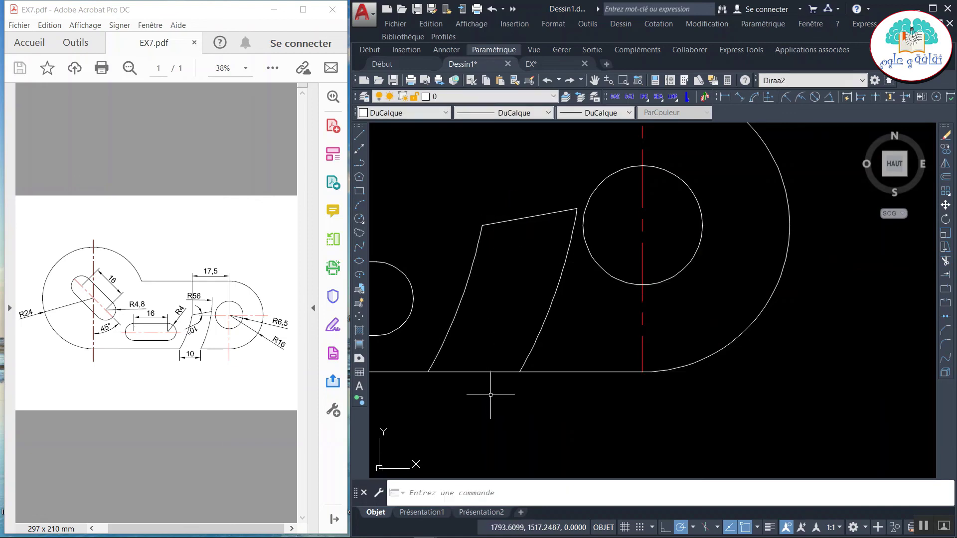
pyautogui.press('Return')
pyautogui.press('Return')
pyautogui.click(485, 372)
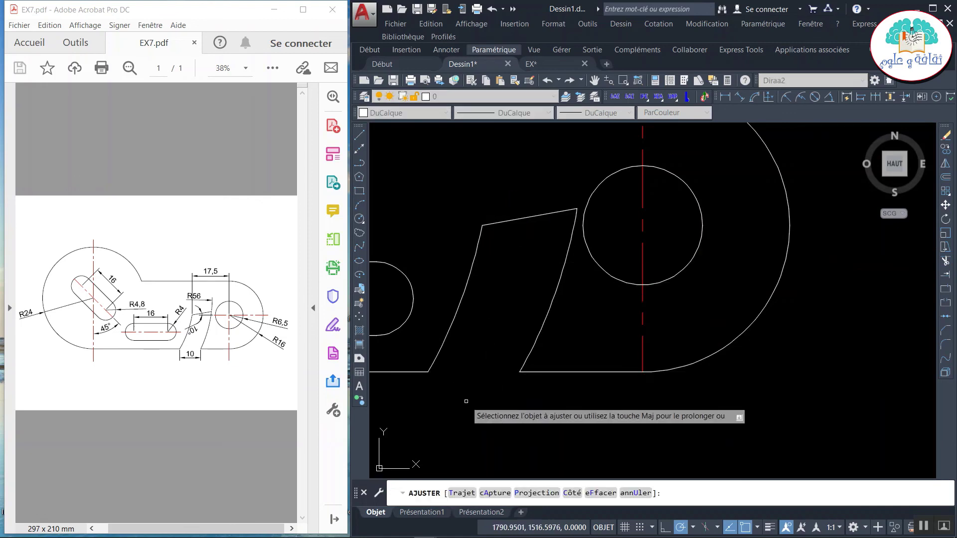
pyautogui.press('Escape')
pyautogui.scroll(-3, 466, 401)
pyautogui.scroll(-2, 458, 405)
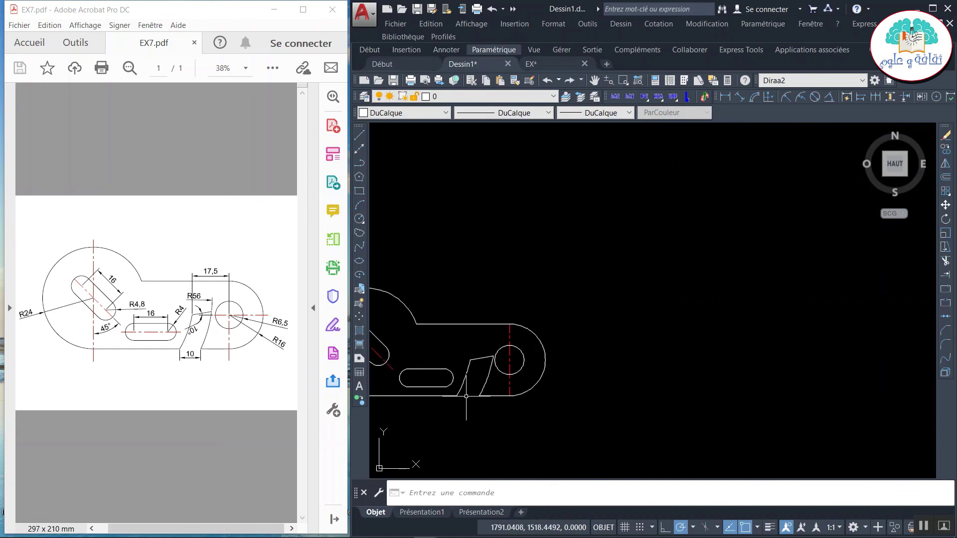
pyautogui.scroll(-2, 443, 389)
pyautogui.scroll(-1, 408, 364)
pyautogui.scroll(4, 398, 359)
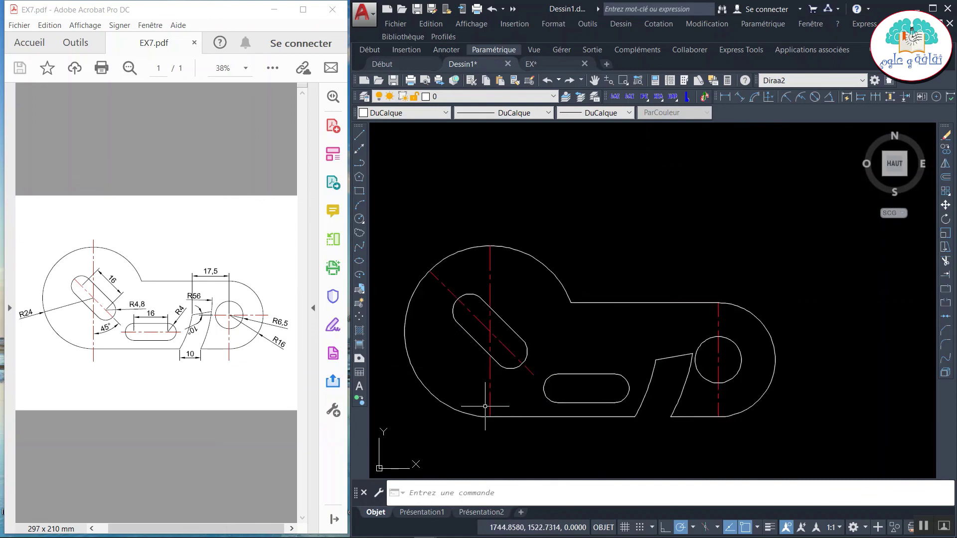